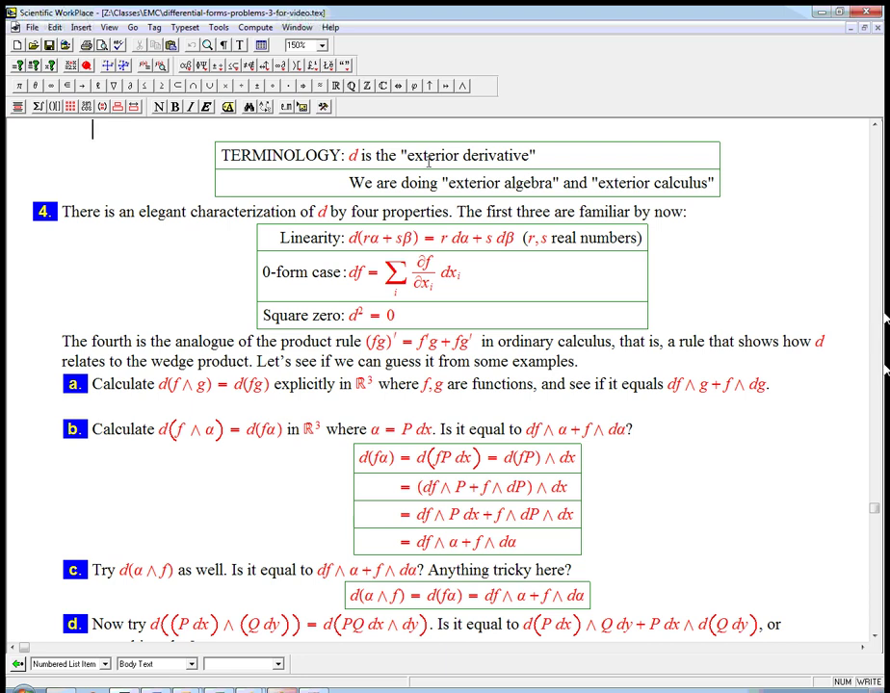
# Review the "exterior derivative" terminology, the 0-form formula and the earlier worked problems from the document's start through problem 4.
pyautogui.moveTo(407, 155); pyautogui.dragTo(528, 160)
pyautogui.click(542, 156)
pyautogui.moveTo(348, 273); pyautogui.dragTo(469, 286)
pyautogui.click(467, 289)
pyautogui.moveTo(874, 508); pyautogui.dragTo(882, 137)
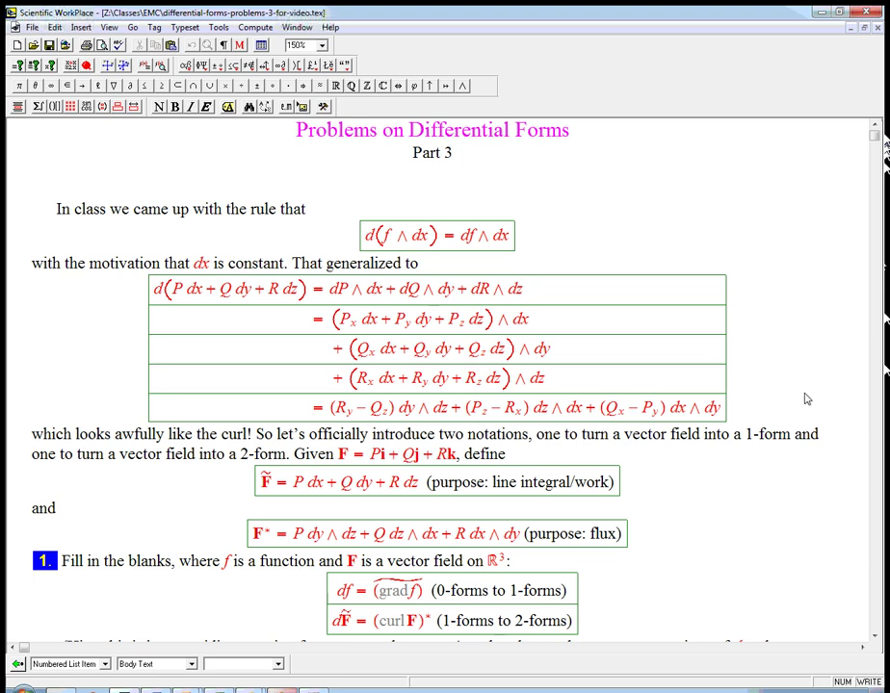
pyautogui.click(878, 481)
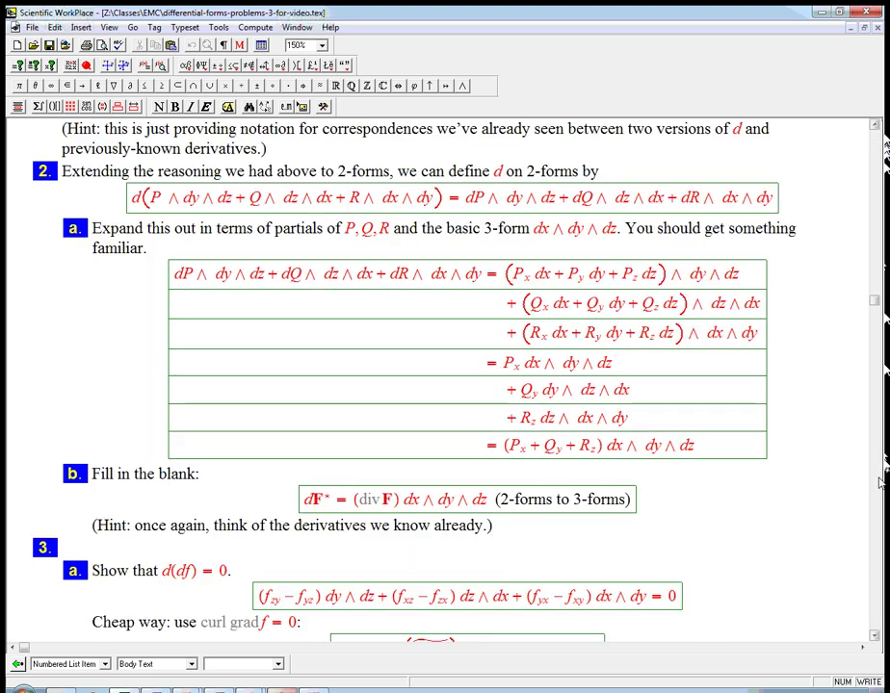
pyautogui.click(878, 482)
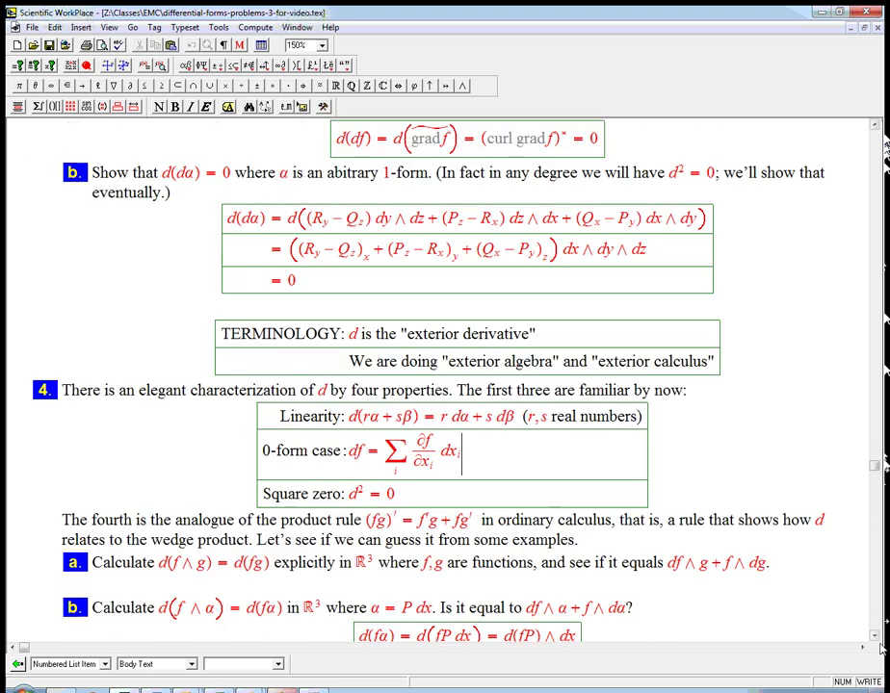
pyautogui.click(873, 639)
pyautogui.click(873, 638)
pyautogui.scroll(-3, 443, 385)
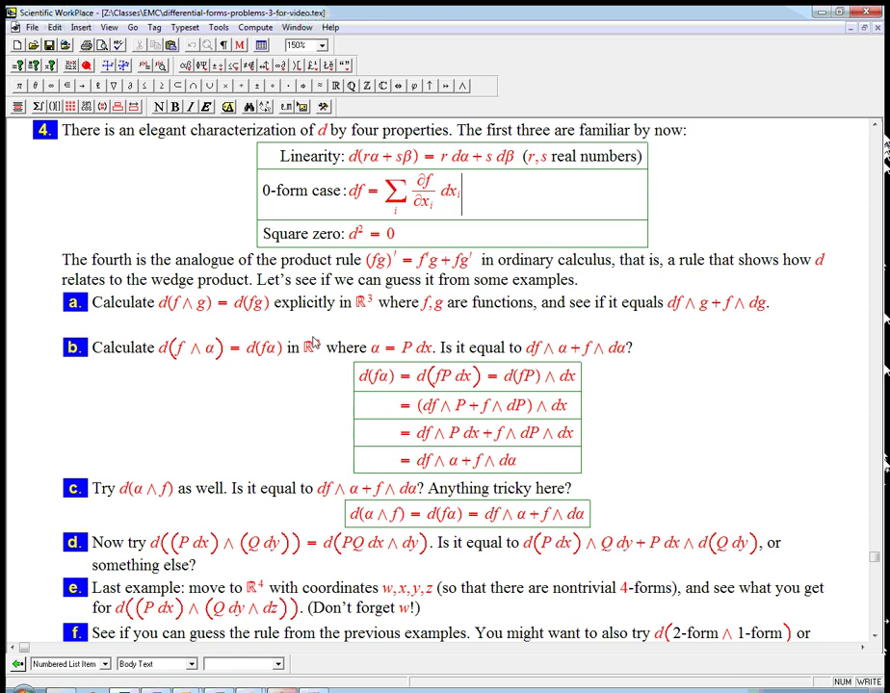
# Copy d(fg) from part a's question into a new displayed equation beneath part a.
pyautogui.click(780, 306)
pyautogui.moveTo(234, 305); pyautogui.dragTo(269, 308)
pyautogui.hotkey('ctrl', 'c')
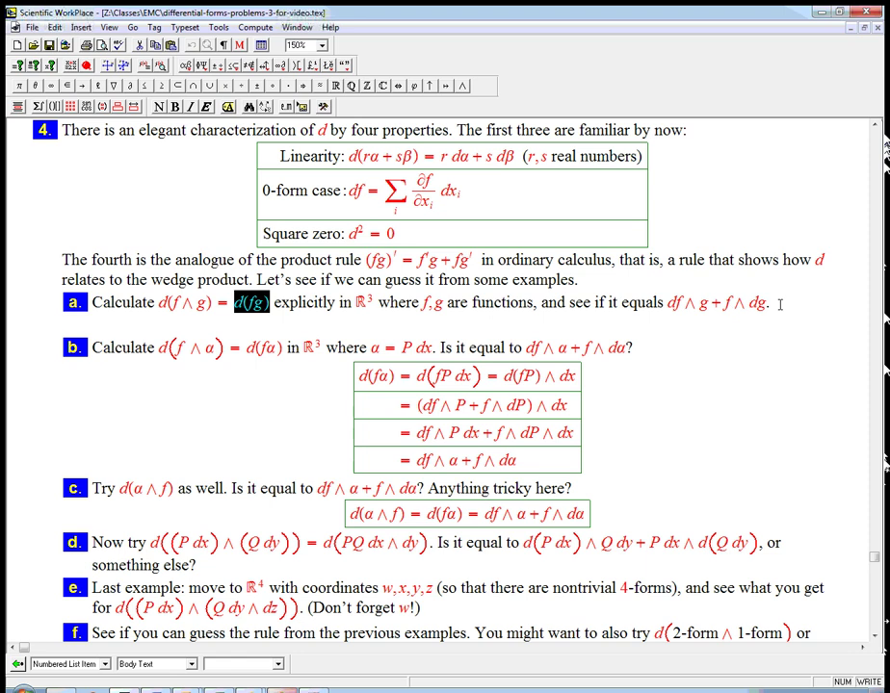
pyautogui.click(780, 304)
pyautogui.hotkey('ctrl', 'd')
pyautogui.hotkey('ctrl', 'v')
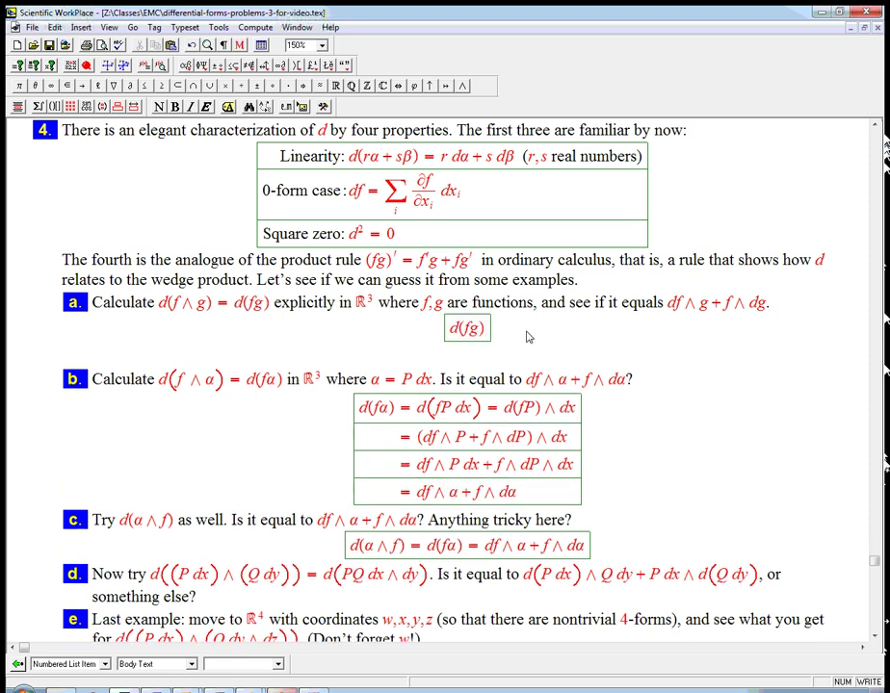
# Expand d(fg) in the displayed equation as = (fg)_x dx + (fg)_y.
pyautogui.write('= ')
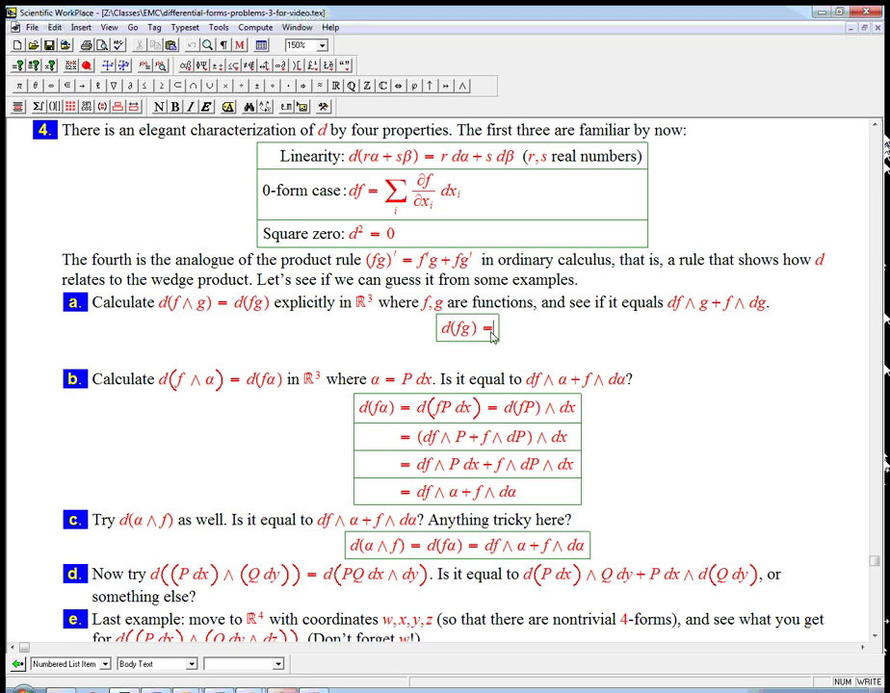
pyautogui.write('(fg)')
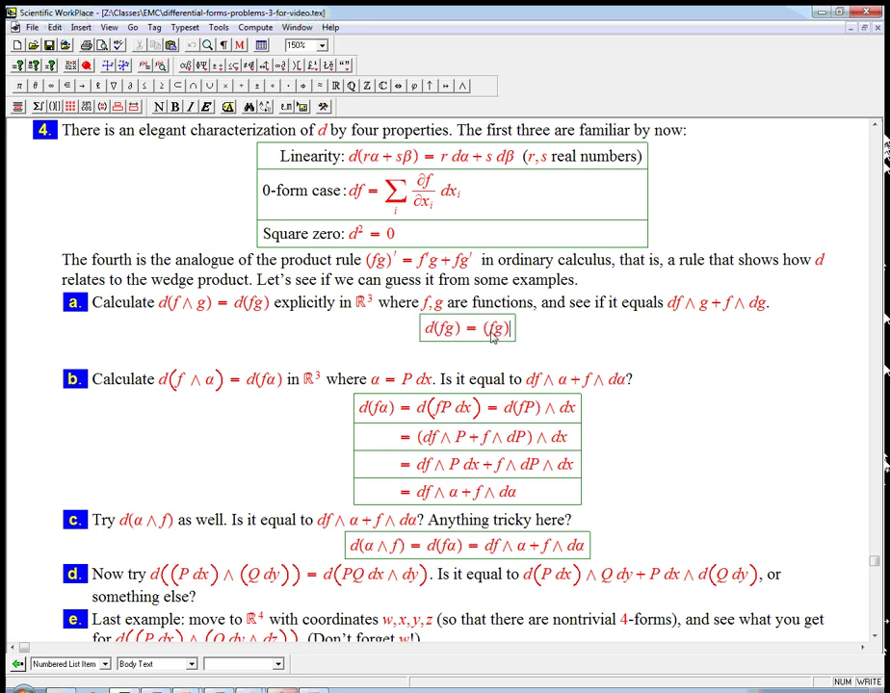
pyautogui.write('_x')
pyautogui.press('Right')
pyautogui.write('+ (fg')
pyautogui.press('Right')
pyautogui.write('_y')
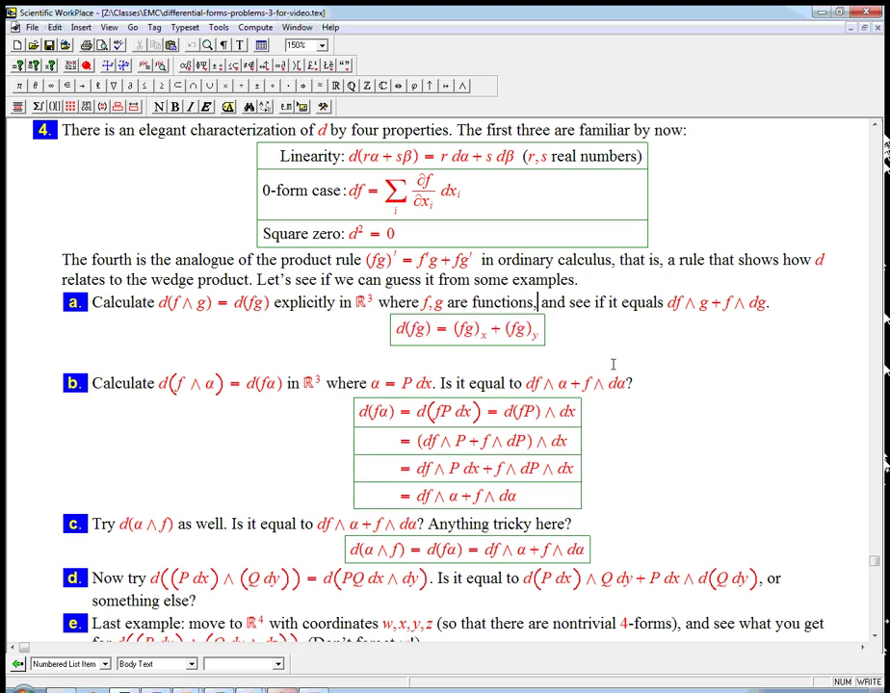
pyautogui.press('Right')
pyautogui.press('Left')
pyautogui.write('dx')
# Complete the equation's first line with dy + (fg)_z dz and begin a second line with an equals sign.
pyautogui.click(551, 332)
pyautogui.write('dy + (fg)')
pyautogui.hotkey('ctrl', 'Down')
pyautogui.write('z')
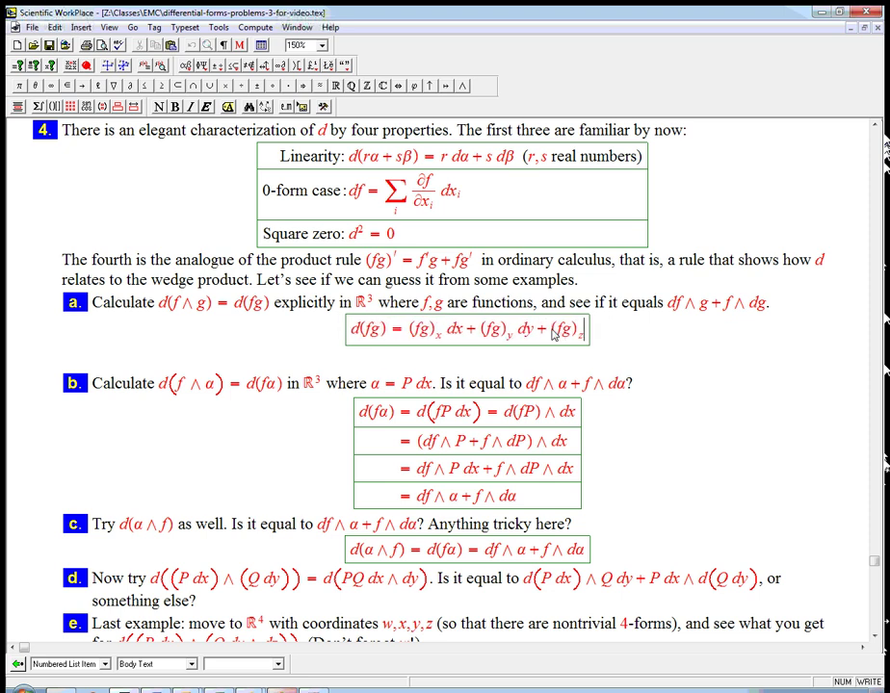
pyautogui.hotkey('ctrl', 'z')
pyautogui.hotkey('ctrl', 'z')
pyautogui.hotkey('ctrl', 'z')
pyautogui.hotkey('ctrl', 'y')
pyautogui.hotkey('ctrl', 'y')
pyautogui.hotkey('ctrl', 'y')
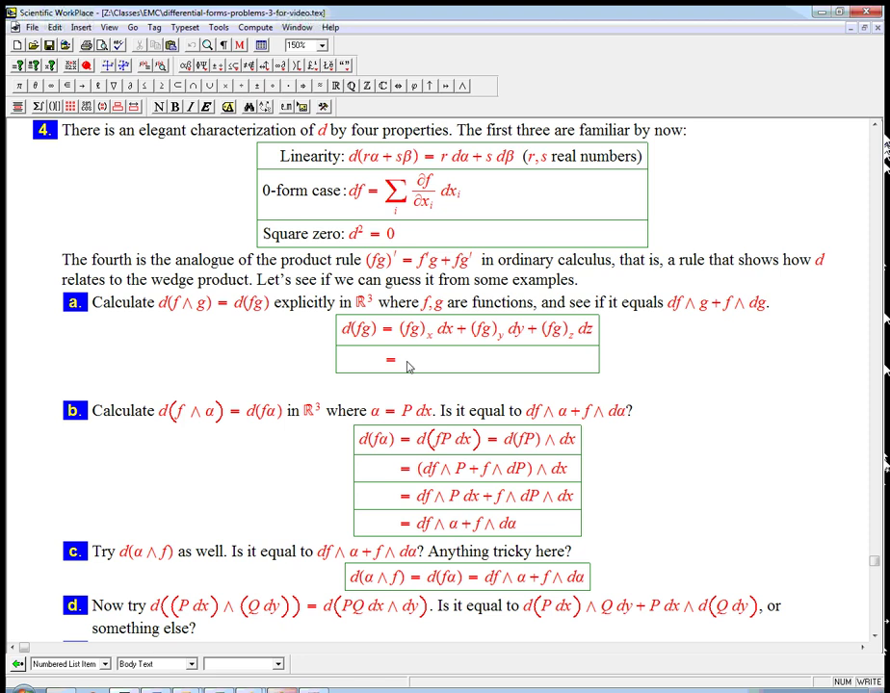
# Enter (f_x g + f g_x) dx after the equals sign on the second line of part a's equation.
pyautogui.write('(f_xg + fg')
pyautogui.hotkey('ctrl', 'l')
pyautogui.write('x) ')
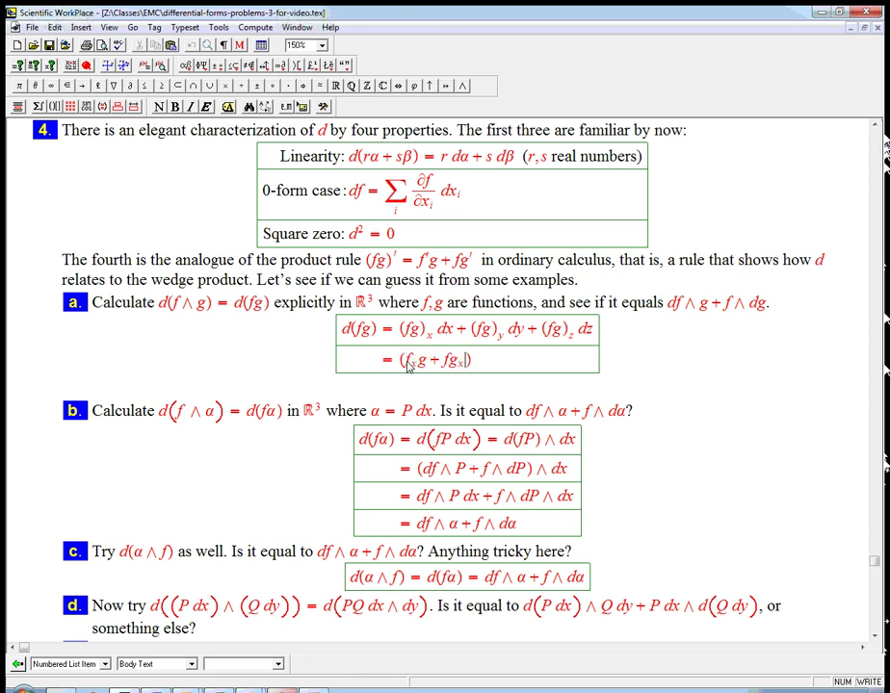
pyautogui.write('dx')
# Append two copies of (f_x g + f g_x) dx to the second line, joined by plus signs.
pyautogui.hotkey('shift', 'Left')
pyautogui.hotkey('shift', 'Left')
pyautogui.hotkey('shift', 'Left')
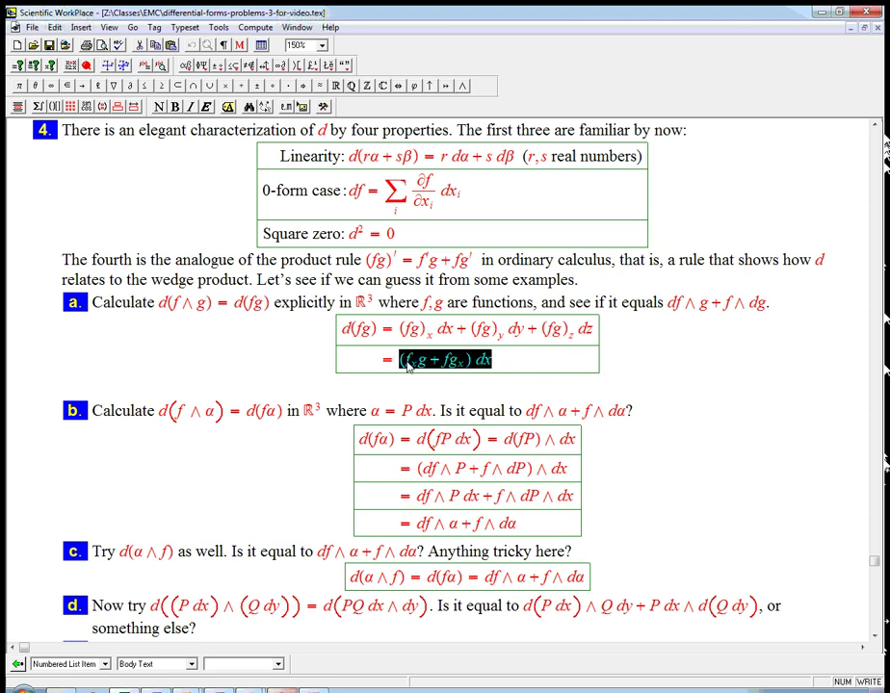
pyautogui.press('Right')
pyautogui.write('+')
pyautogui.write('(f_x g + fg_x) dx')
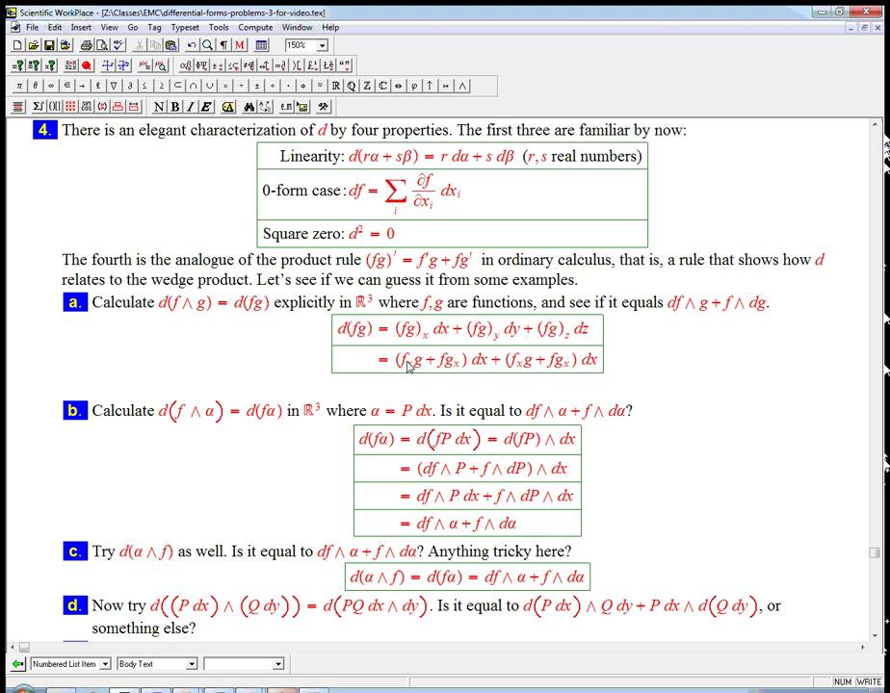
pyautogui.write('+')
pyautogui.write('(f_x g + fg_x) dx')
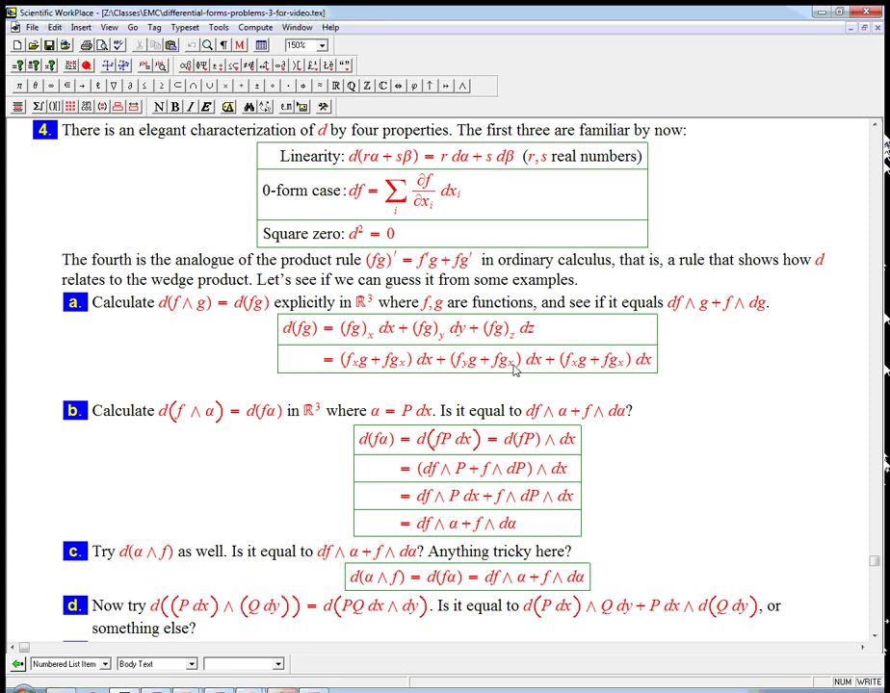
# Change the second copied term to (f_y g + f g_y) dy and the third to (f_z g + f g_z) dz.
pyautogui.write('y')
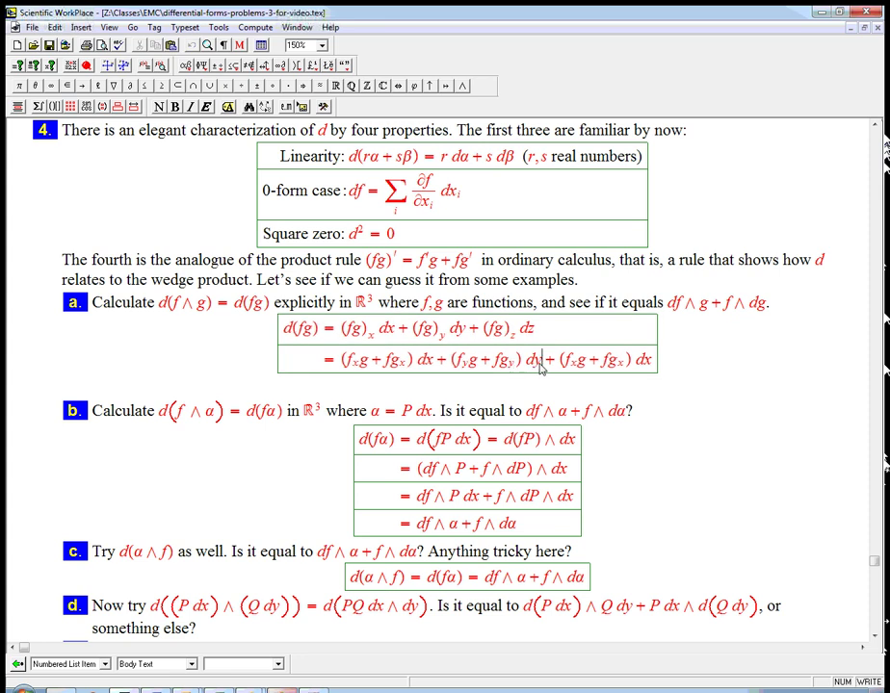
pyautogui.write('z')
pyautogui.write('z')
pyautogui.press('BackSpace')
pyautogui.write('z')
# Add a third line to part a's equation starting with = and a parenthesised f_x g dx +.
pyautogui.press('Return')
pyautogui.write('=')
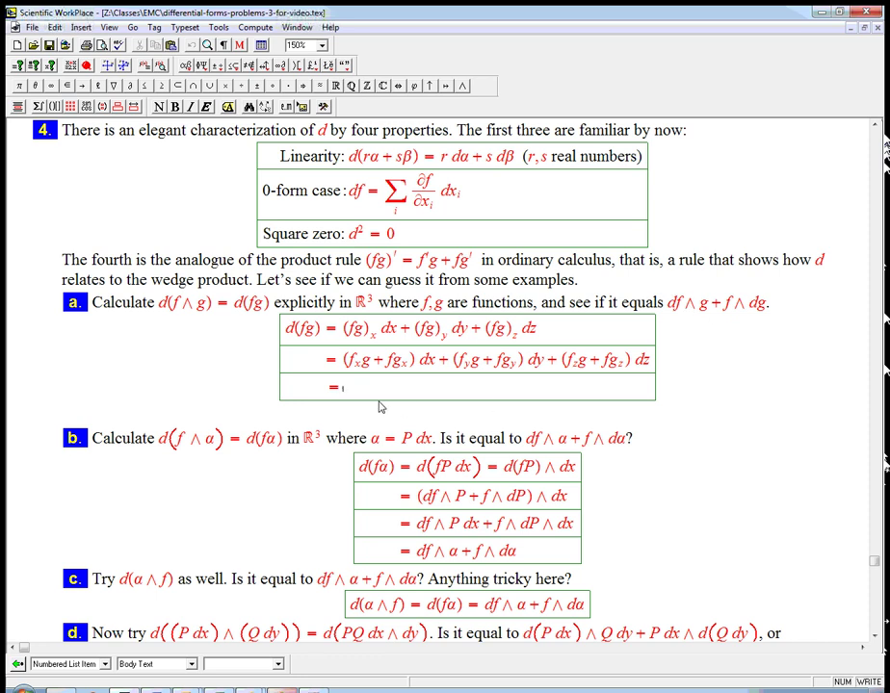
pyautogui.hotkey('ctrl', '9')
pyautogui.write('f')
pyautogui.hotkey('ctrl', 'l')
pyautogui.write('x')
pyautogui.press('Right')
pyautogui.write('g dx + ')
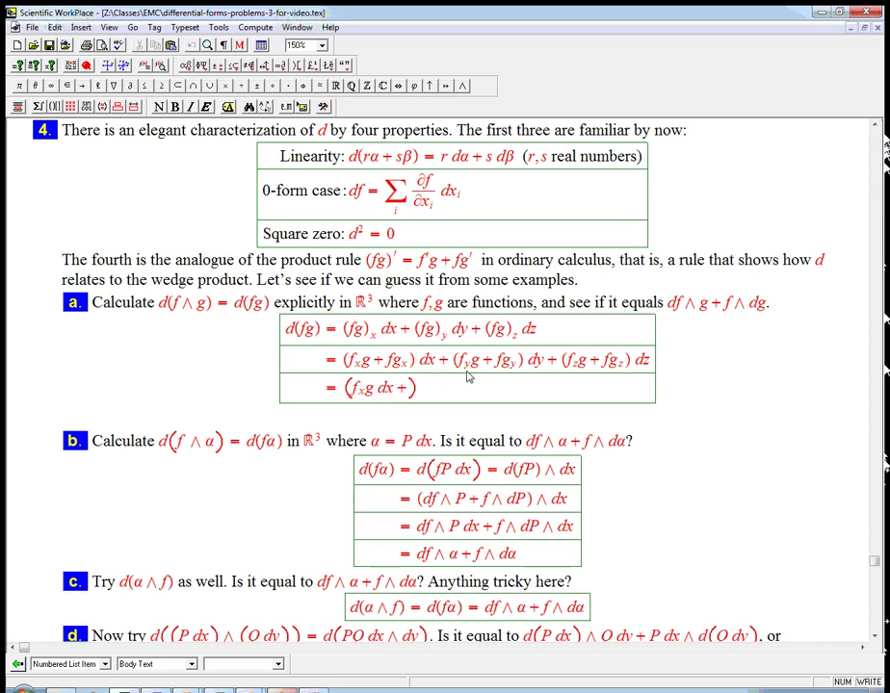
# Complete the third line's parenthesised group with f_y g dy + f_z g dz.
pyautogui.write('f')
pyautogui.hotkey('ctrl', 'l')
pyautogui.write('y')
pyautogui.press('Right')
pyautogui.write('g dy + f')
pyautogui.hotkey('ctrl', 'l')
pyautogui.write('z g dz')
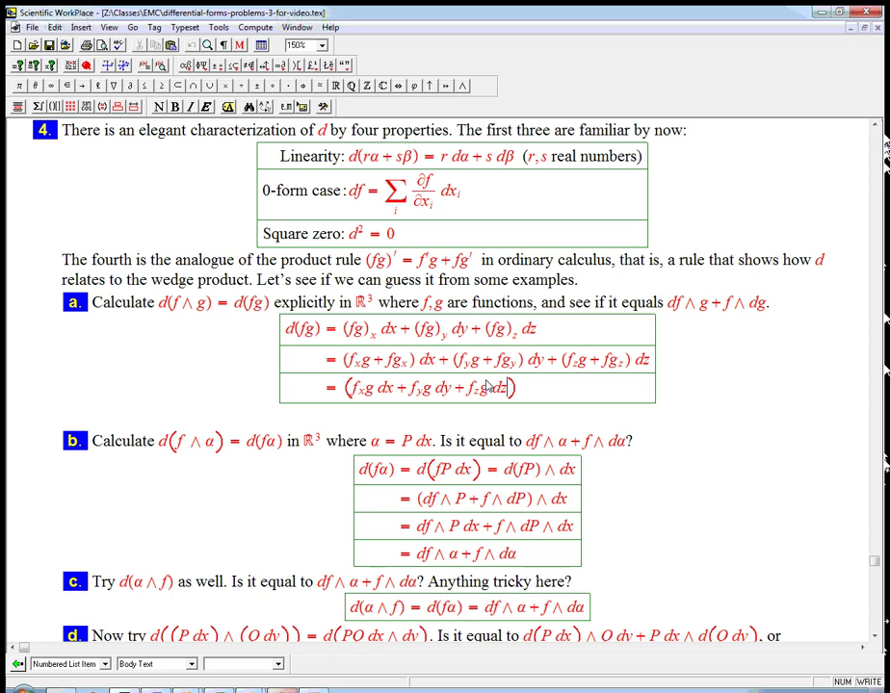
# Add a plus sign and a copy of the whole parenthesised group to the end of the third line.
pyautogui.write('+')
pyautogui.press('Left')
pyautogui.hotkey('shift', 'Left')
pyautogui.hotkey('ctrl', 'c')
pyautogui.press('End')
pyautogui.hotkey('ctrl', 'v')
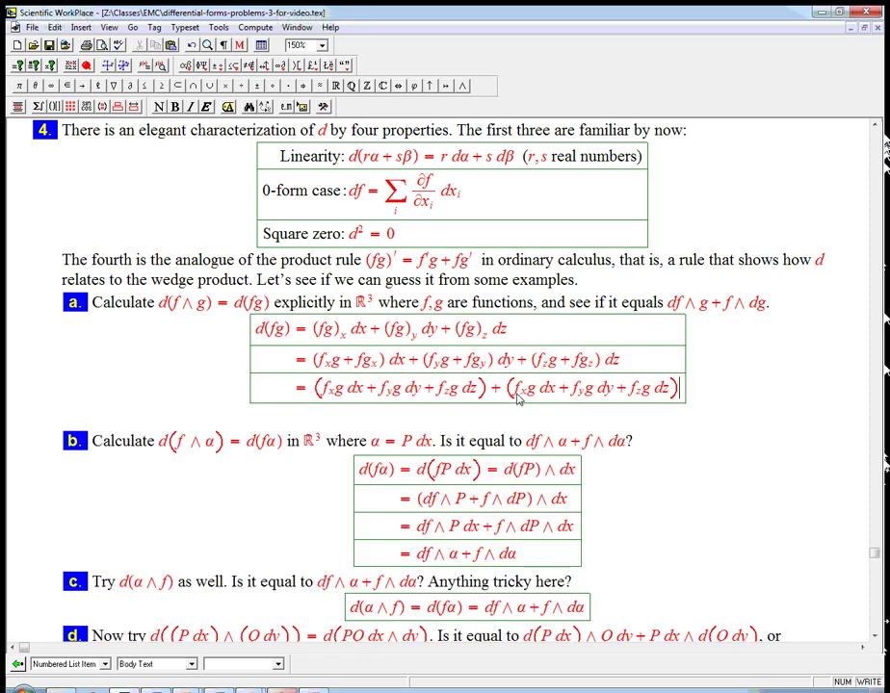
# Move the subscripts from f to g in the copied group, making it (f g_x dx + f g_y dy + f g_z dz).
pyautogui.click(528, 397)
pyautogui.press('BackSpace')
pyautogui.hotkey('ctrl', 'l')
pyautogui.write('x')
pyautogui.press('BackSpace')
pyautogui.hotkey('ctrl', 'l')
pyautogui.write('y')
pyautogui.press('Right')
pyautogui.press('Right')
pyautogui.press('Right')
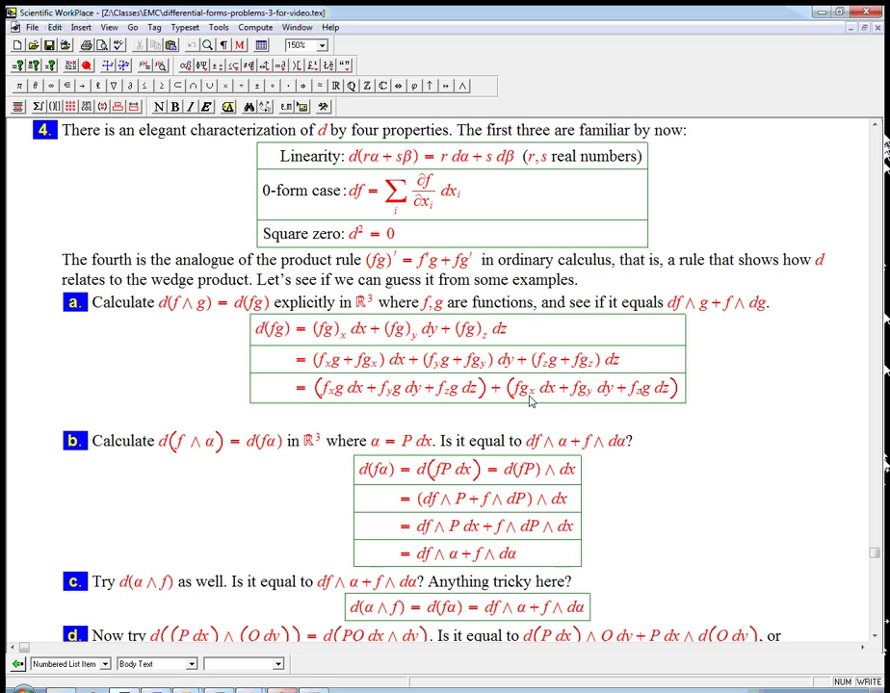
pyautogui.press('BackSpace')
pyautogui.press('Right')
pyautogui.hotkey('ctrl', 'l')
pyautogui.write('z')
# Add a final line to part a's equation reading = df ∧ g + f ∧ dg, copied from the question and ended with a period.
pyautogui.press('Return')
pyautogui.write('=')
pyautogui.moveTo(666, 302); pyautogui.dragTo(766, 304)
pyautogui.click(318, 418)
pyautogui.hotkey('ctrl', 'v')
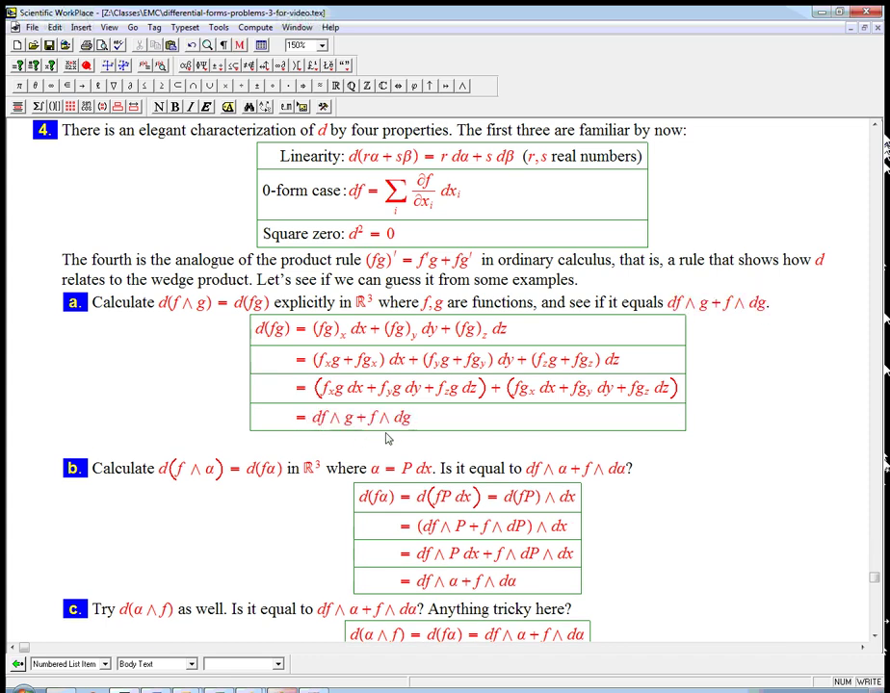
pyautogui.write('.')
# Delete the displayed answer equation beneath part c.
pyautogui.scroll(-3, 873, 636)
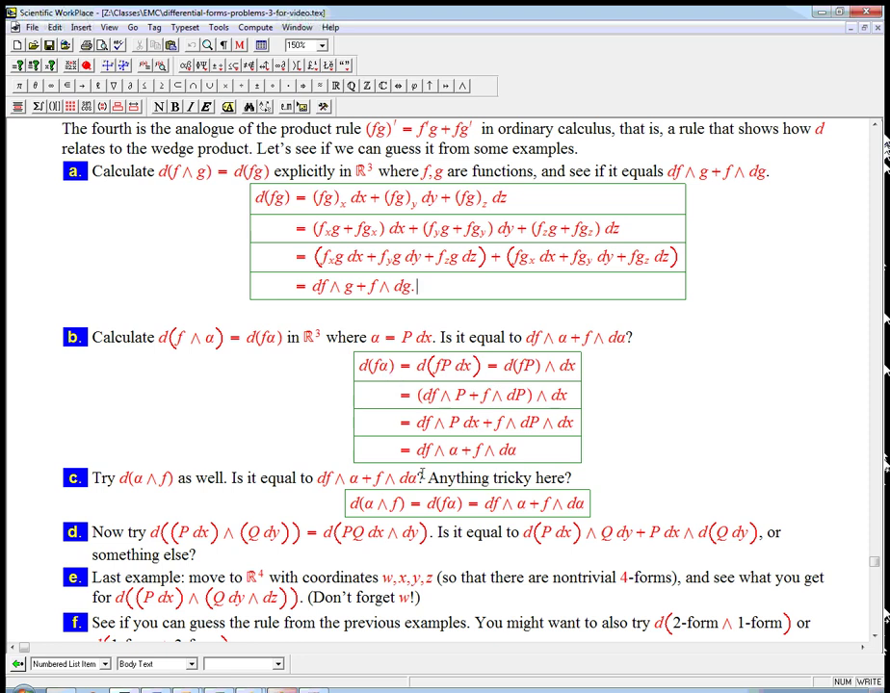
pyautogui.moveTo(353, 504); pyautogui.dragTo(472, 510)
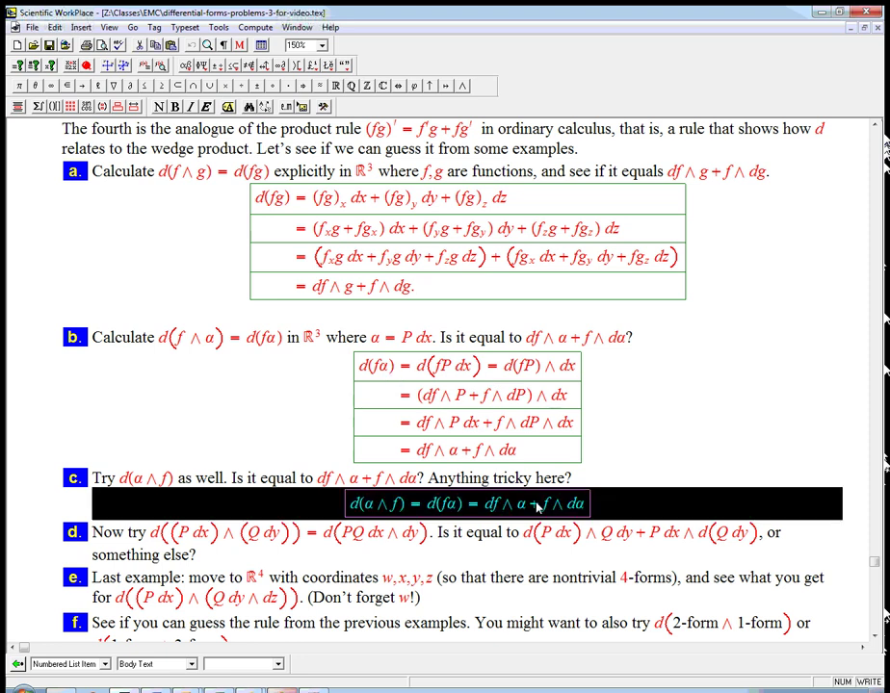
pyautogui.press('Delete')
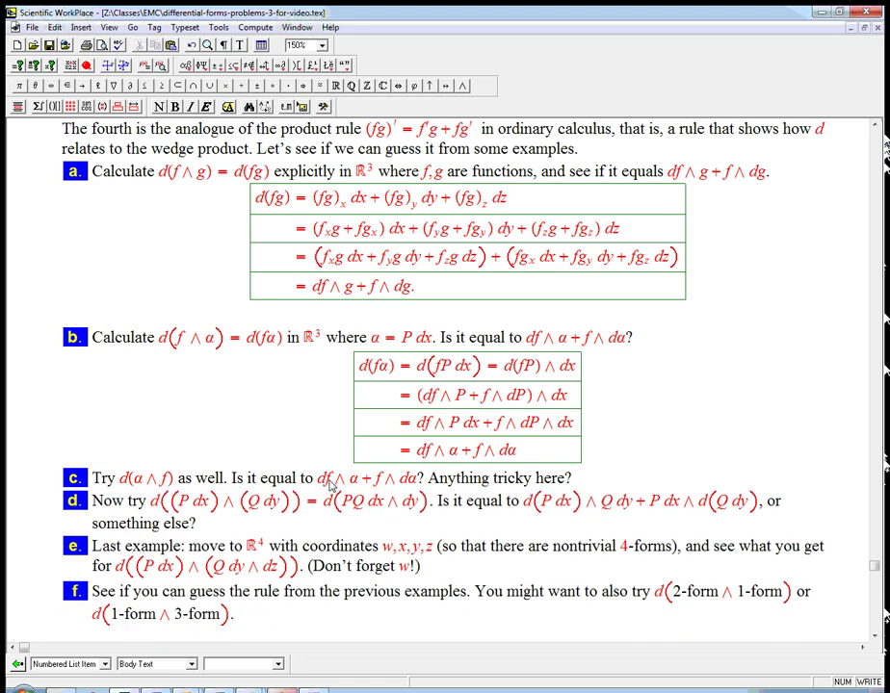
# Change the expression asked about in part c to dα ∧ f + α ∧ df.
pyautogui.press('BackSpace')
pyautogui.write('α')
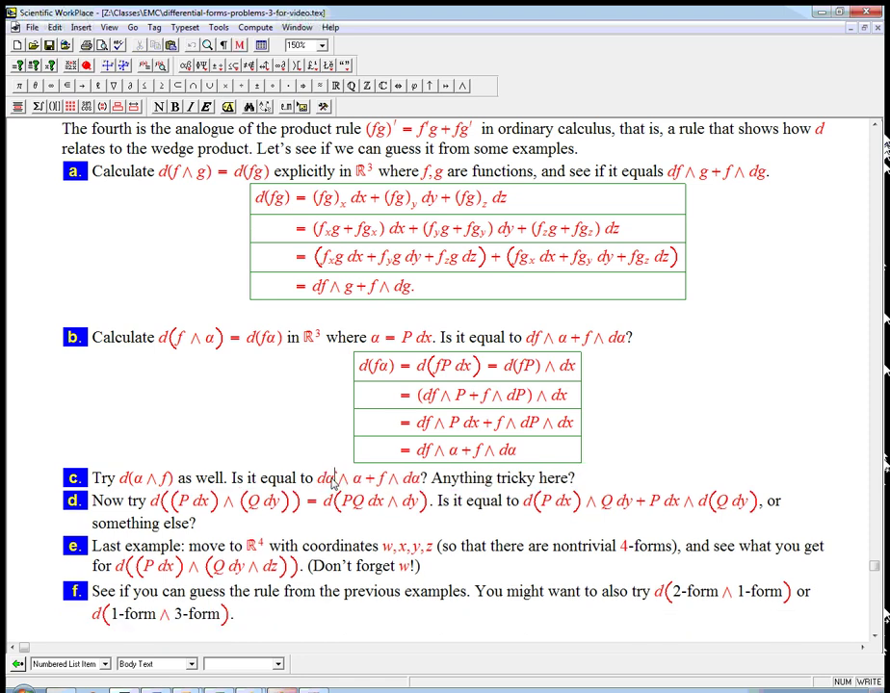
pyautogui.press('BackSpace')
pyautogui.write('f')
pyautogui.press('BackSpace')
pyautogui.write('α')
pyautogui.press('BackSpace')
pyautogui.write('f')
# Examine part b's question: the definition α = P dx, the expression d(fα) and the proposed df ∧ α + f ∧ dα.
pyautogui.click(469, 337)
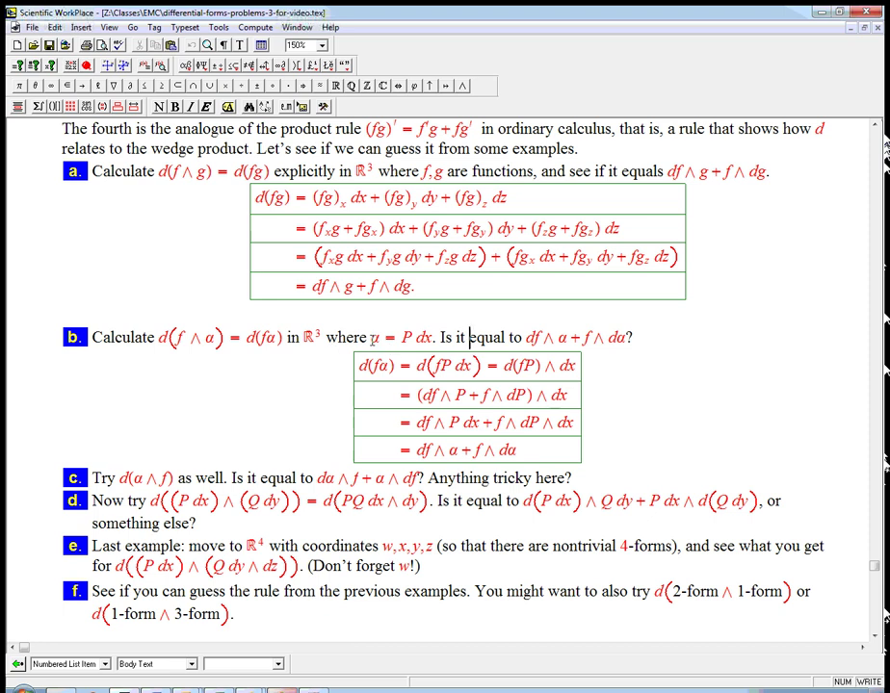
pyautogui.moveTo(371, 338); pyautogui.dragTo(434, 346)
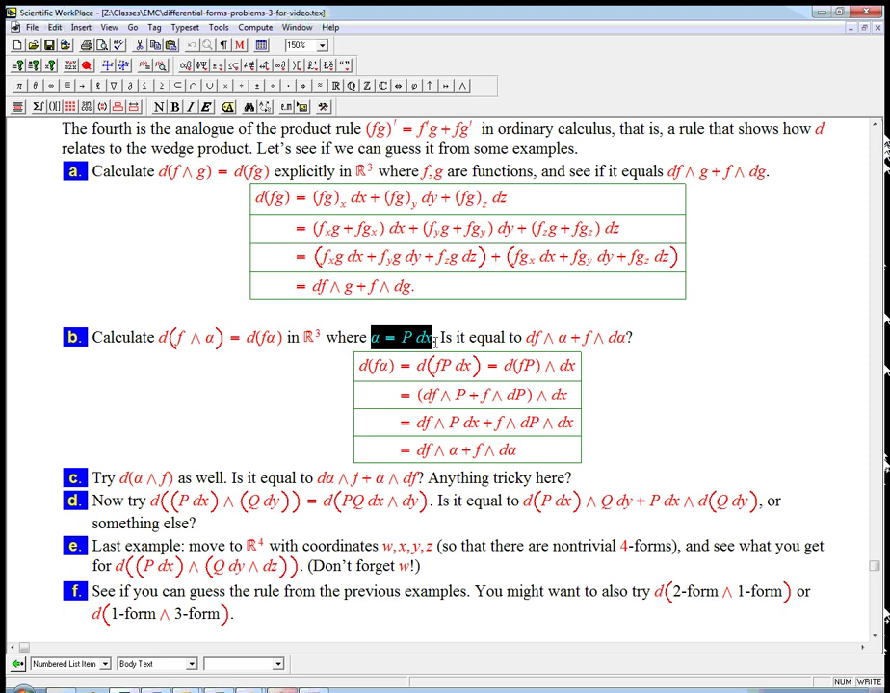
pyautogui.click(435, 341)
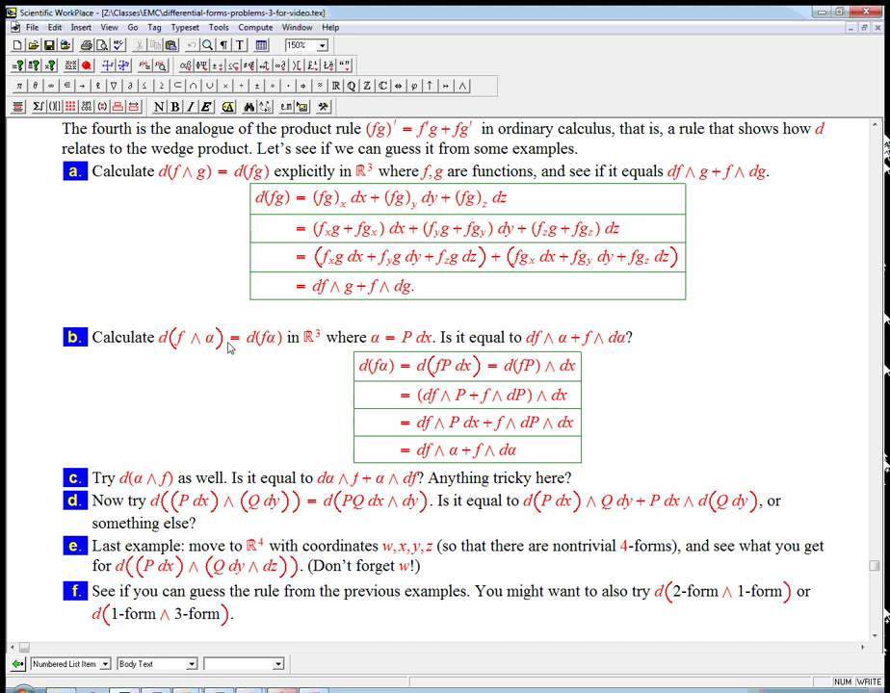
pyautogui.moveTo(246, 339); pyautogui.dragTo(282, 339)
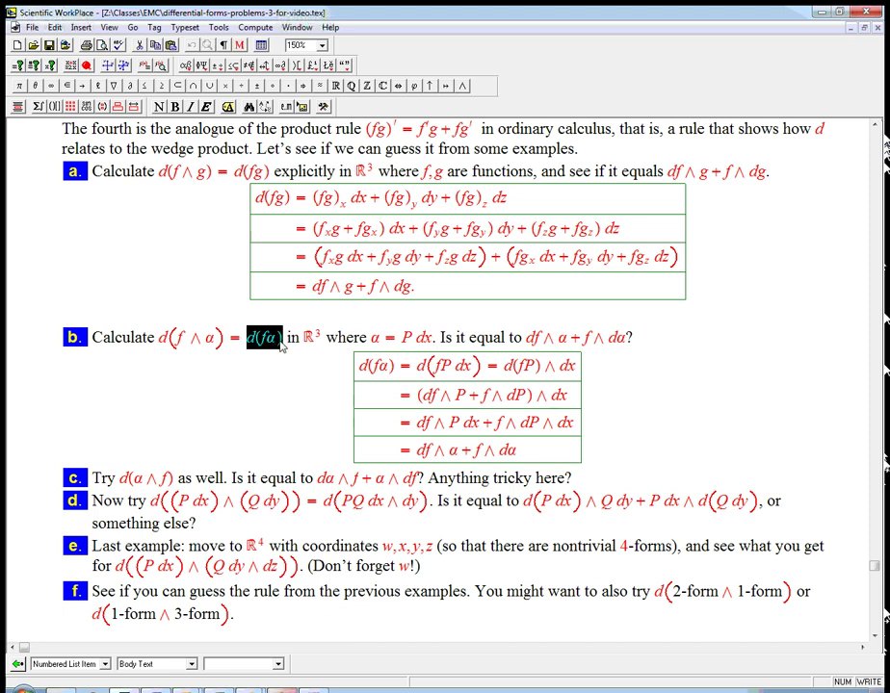
pyautogui.moveTo(526, 339); pyautogui.dragTo(627, 338)
pyautogui.click(637, 340)
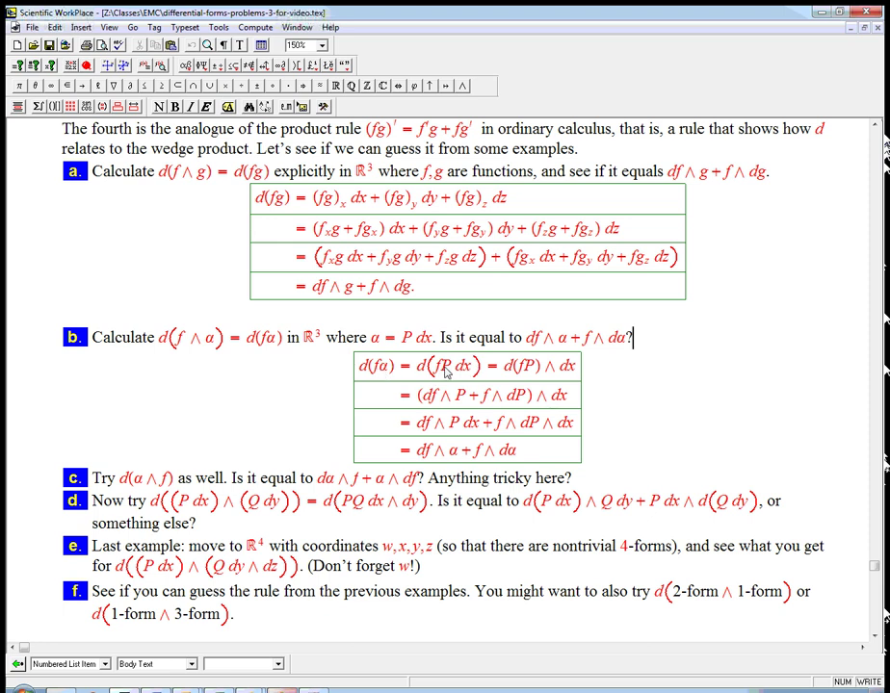
# Trace part b's derivation line by line, comparing it with part a's product rule and the definition of α.
pyautogui.moveTo(438, 374); pyautogui.dragTo(450, 378)
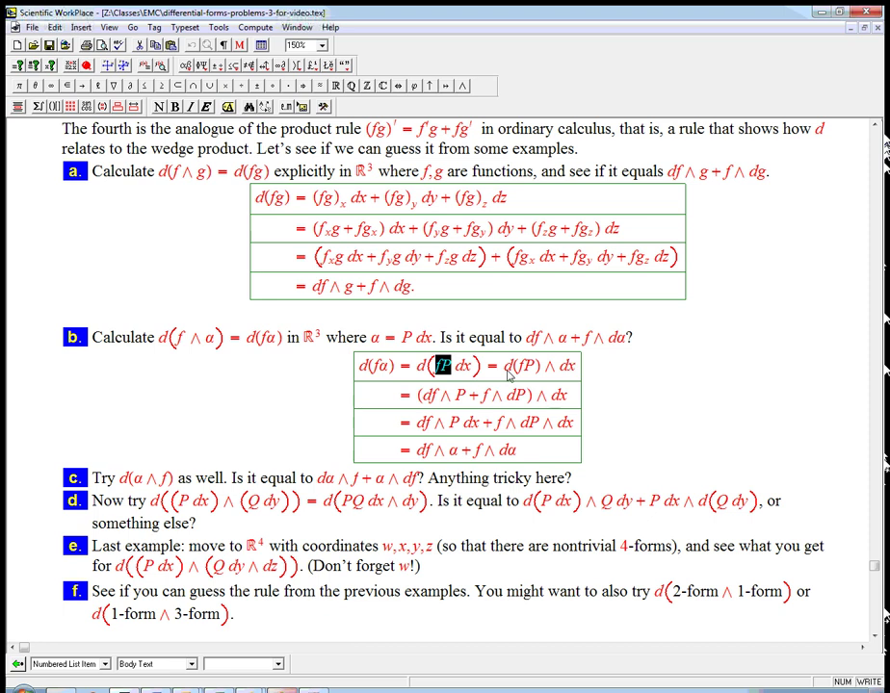
pyautogui.click(401, 321)
pyautogui.doubleClick(258, 201)
pyautogui.click(310, 289)
pyautogui.click(414, 288)
pyautogui.press('BackSpace')
pyautogui.moveTo(416, 403); pyautogui.dragTo(566, 397)
pyautogui.click(575, 405)
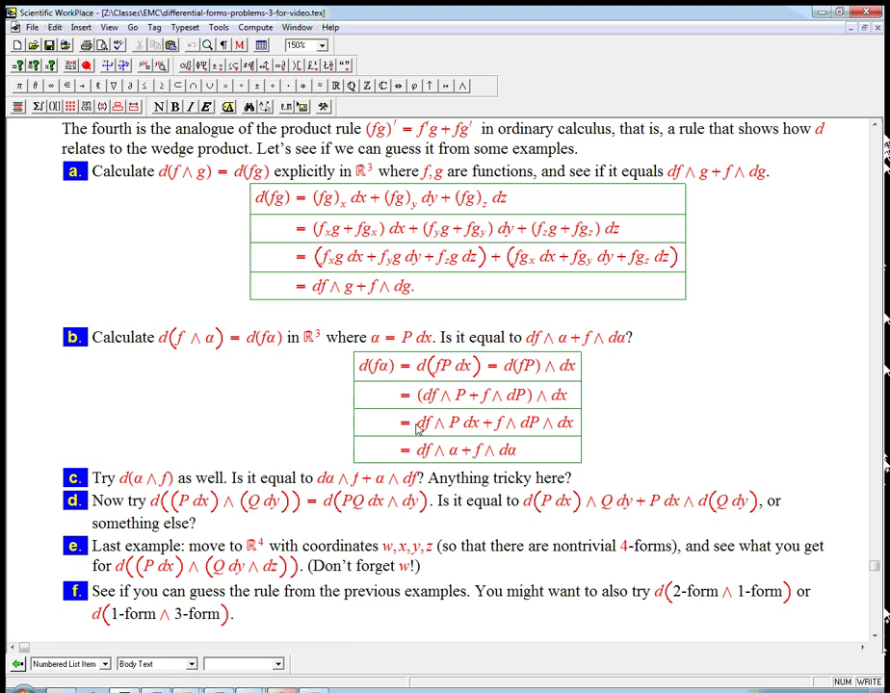
pyautogui.moveTo(419, 428); pyautogui.dragTo(478, 431)
pyautogui.click(414, 460)
pyautogui.click(456, 451)
pyautogui.moveTo(520, 424); pyautogui.dragTo(578, 434)
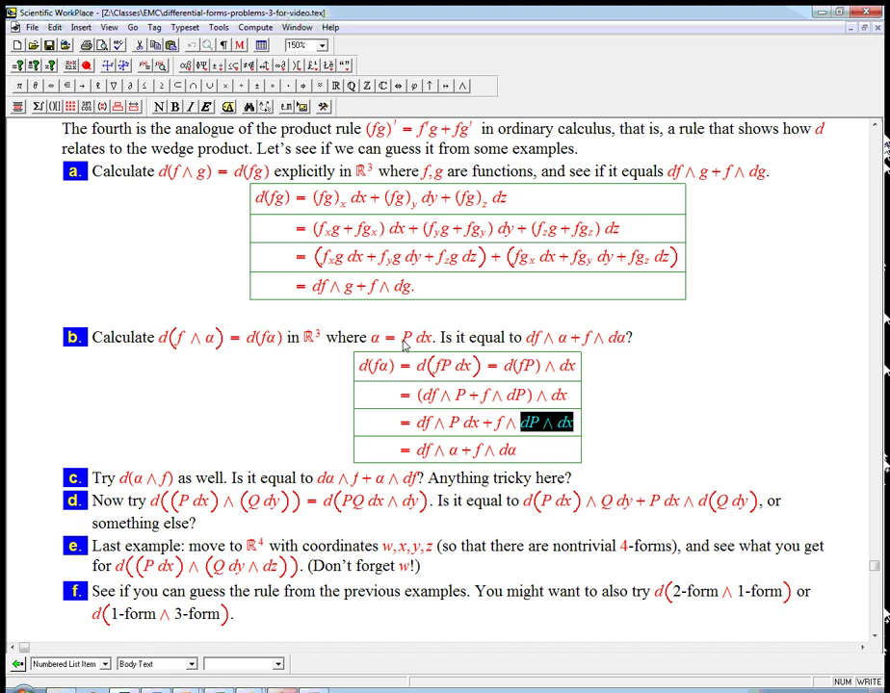
pyautogui.moveTo(403, 338); pyautogui.dragTo(434, 348)
# Add the remark "It works!" on a new line beneath part b's derivation.
pyautogui.click(520, 453)
pyautogui.press('Return')
pyautogui.write('It works!')
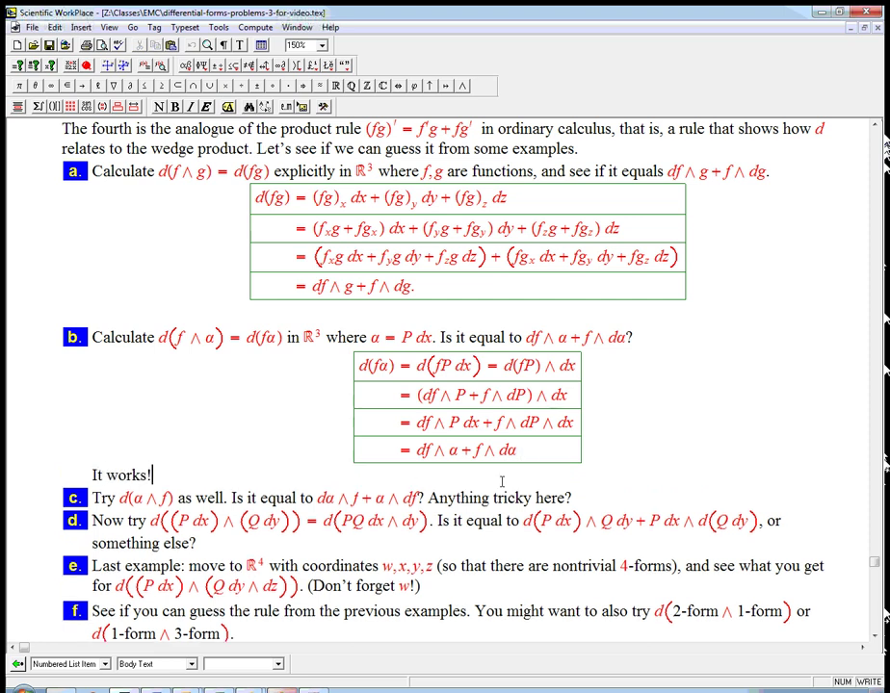
# Insert a displayed equation beneath part c's question and begin it with d(α ∧ f) =.
pyautogui.click(578, 498)
pyautogui.hotkey('ctrl', 'd')
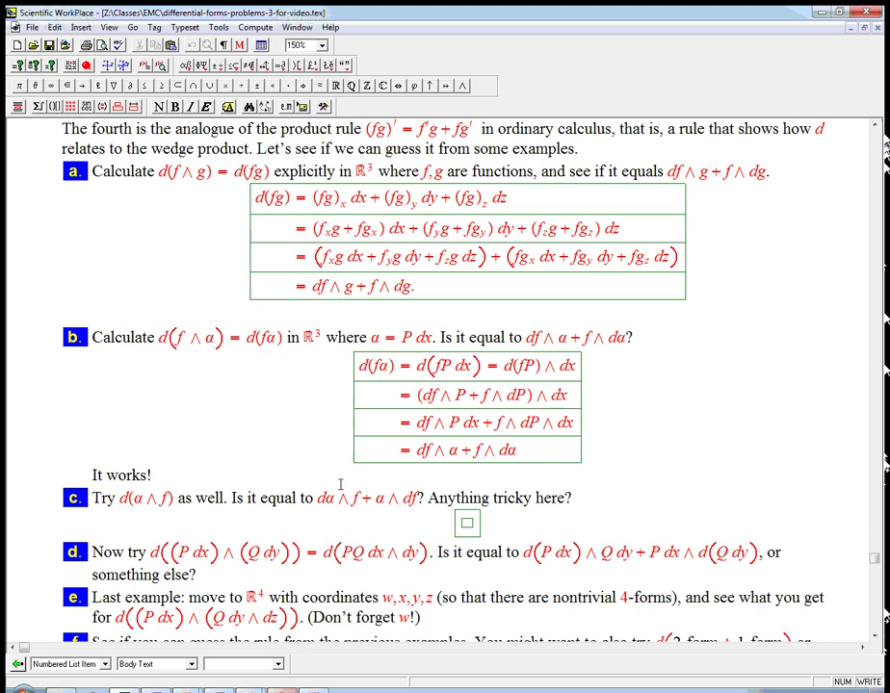
pyautogui.moveTo(114, 500); pyautogui.dragTo(173, 503)
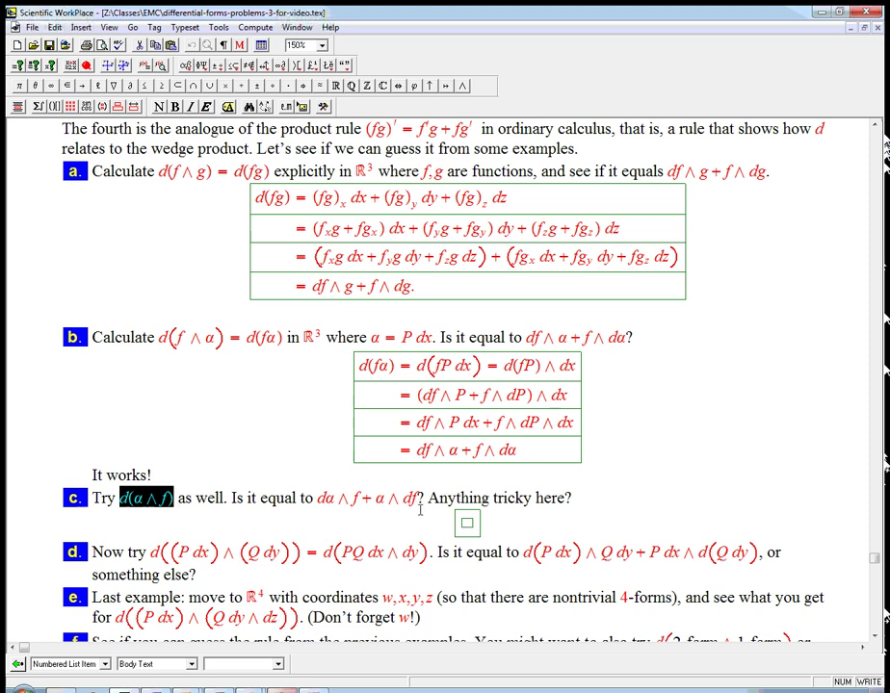
pyautogui.click(466, 523)
pyautogui.hotkey('ctrl', 'v')
pyautogui.write('= ')
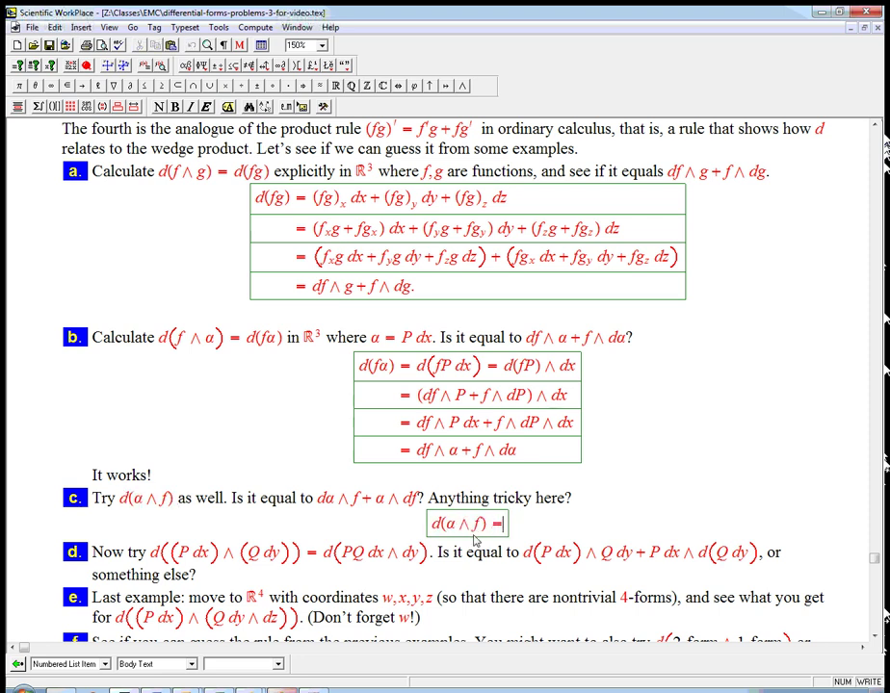
# Continue part c's equation with d(αf) = d(fα) and a further equals sign.
pyautogui.write('d(α')
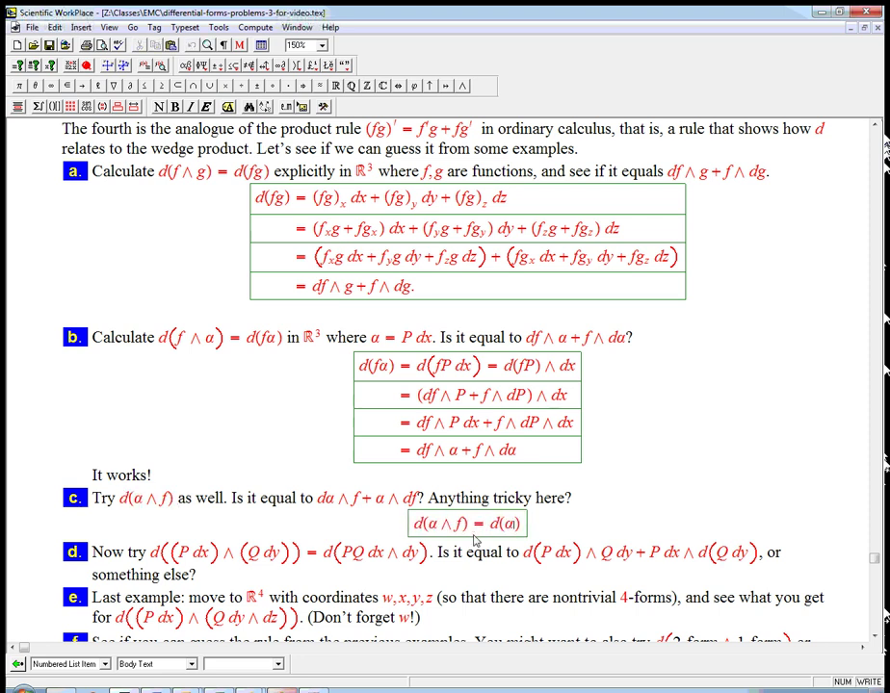
pyautogui.write('f) ')
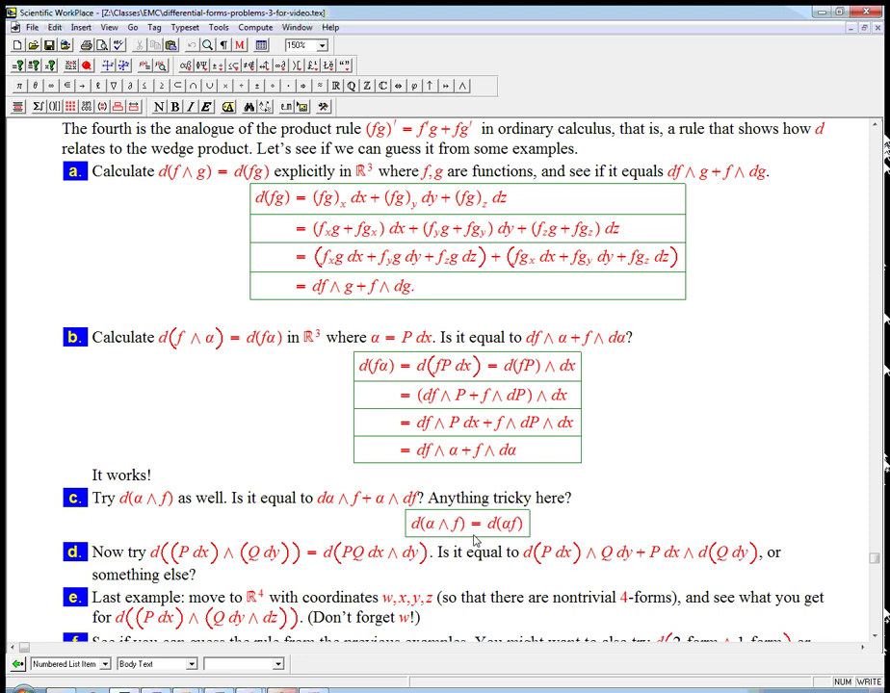
pyautogui.write('= ')
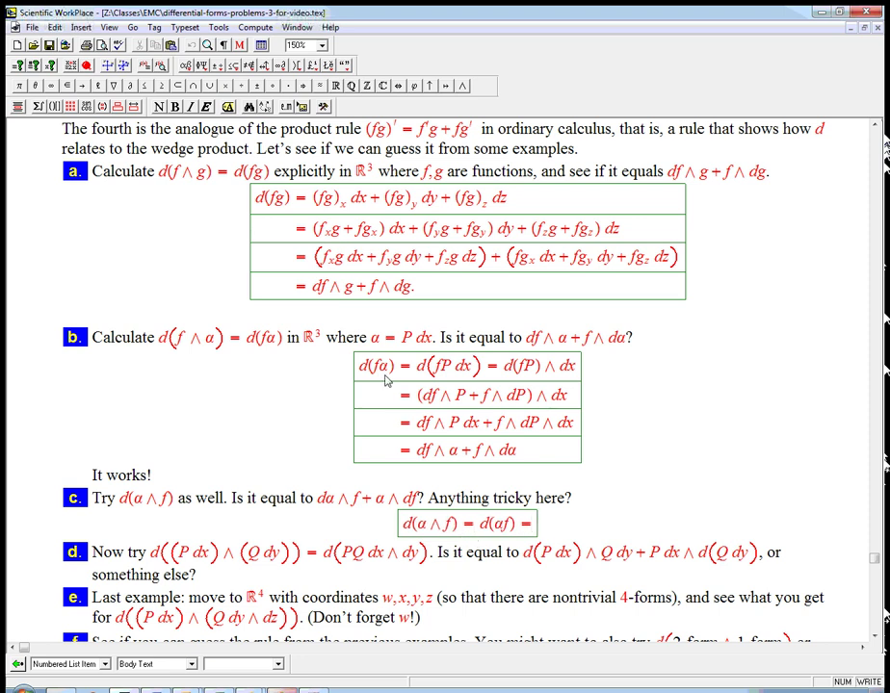
pyautogui.write('d(fα) ')
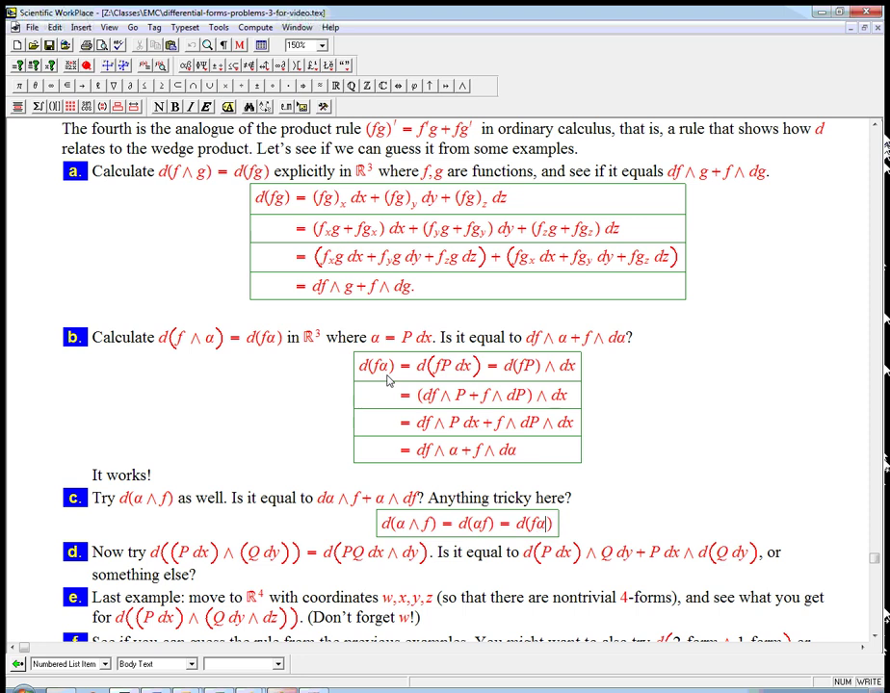
pyautogui.write('=')
# Copy df ∧ α + f ∧ dα from part b's last line to the end of part c's equation.
pyautogui.moveTo(418, 451); pyautogui.dragTo(521, 458)
pyautogui.hotkey('ctrl', 'c')
pyautogui.click(564, 523)
pyautogui.hotkey('ctrl', 'v')
# Add a second line to part c's derivation reading = dα ∧ f +.
pyautogui.press('Return')
pyautogui.write('=')
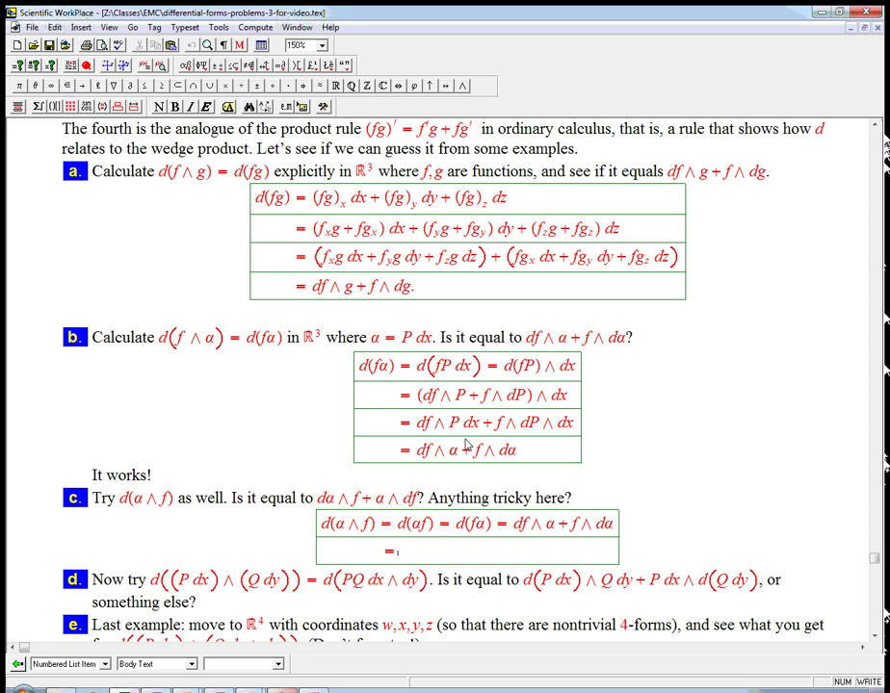
pyautogui.moveTo(515, 532); pyautogui.dragTo(614, 529)
pyautogui.click(528, 549)
pyautogui.write('dα')
pyautogui.click(462, 86)
pyautogui.write('f +')
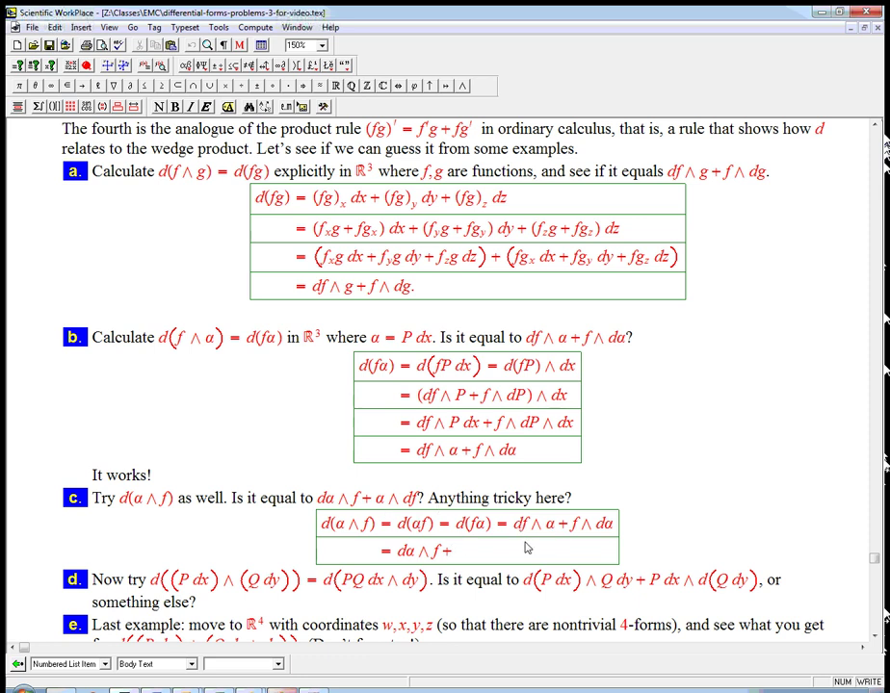
# Replace the trailing plus sign with a minus and complete the line with α ∧ df.
pyautogui.press('BackSpace')
pyautogui.write('-')
pyautogui.hotkey('ctrl', 'g')
pyautogui.write('a')
pyautogui.click(463, 87)
pyautogui.write('df')
pyautogui.click(450, 561)
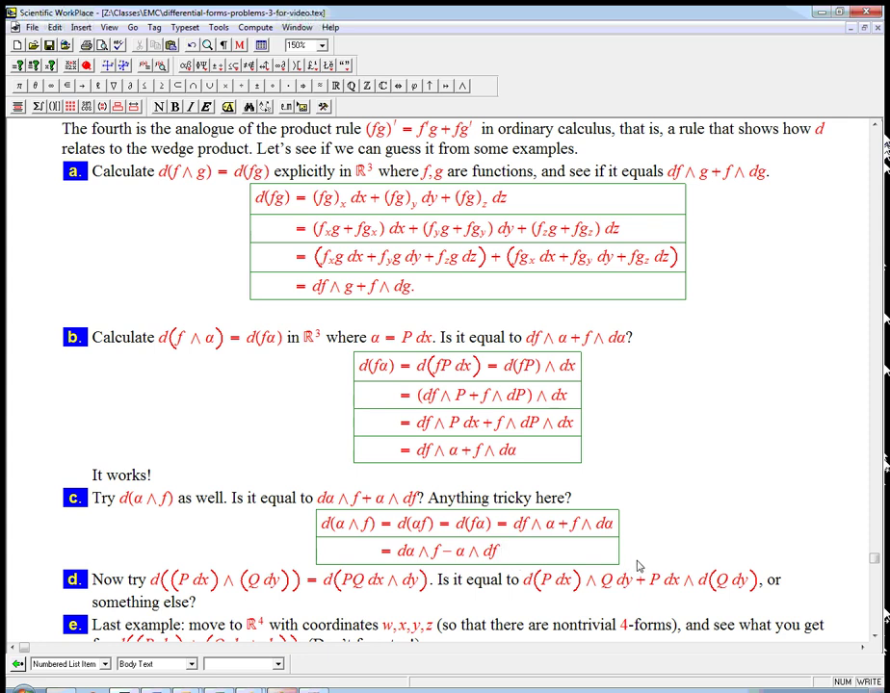
# Add a new display beneath part c's derivation, opening with the text "DIGRESSION:".
pyautogui.press('BackSpace')
pyautogui.press('Return')
pyautogui.write('DIGREGS')
pyautogui.press('BackSpace')
pyautogui.press('BackSpace')
pyautogui.write('SSION:')
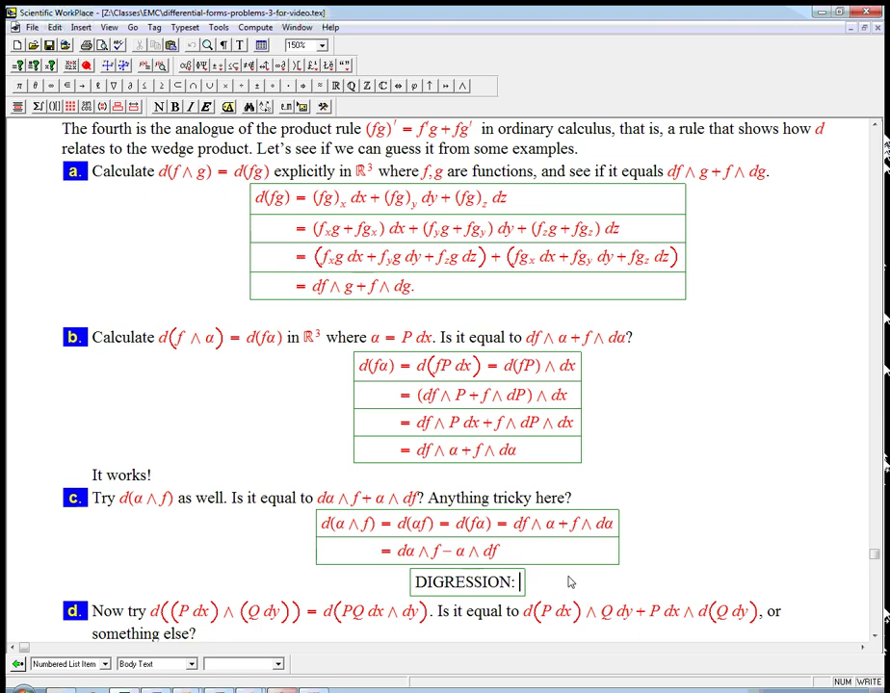
# Continue the digression with "If α is a p-form and", setting α and p as math.
pyautogui.write('If')
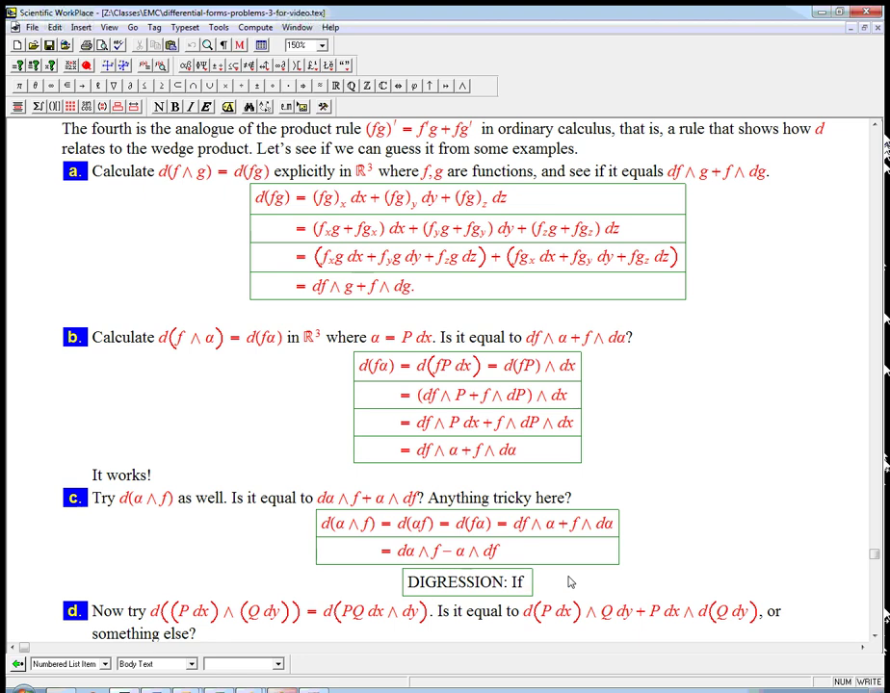
pyautogui.write(' α is')
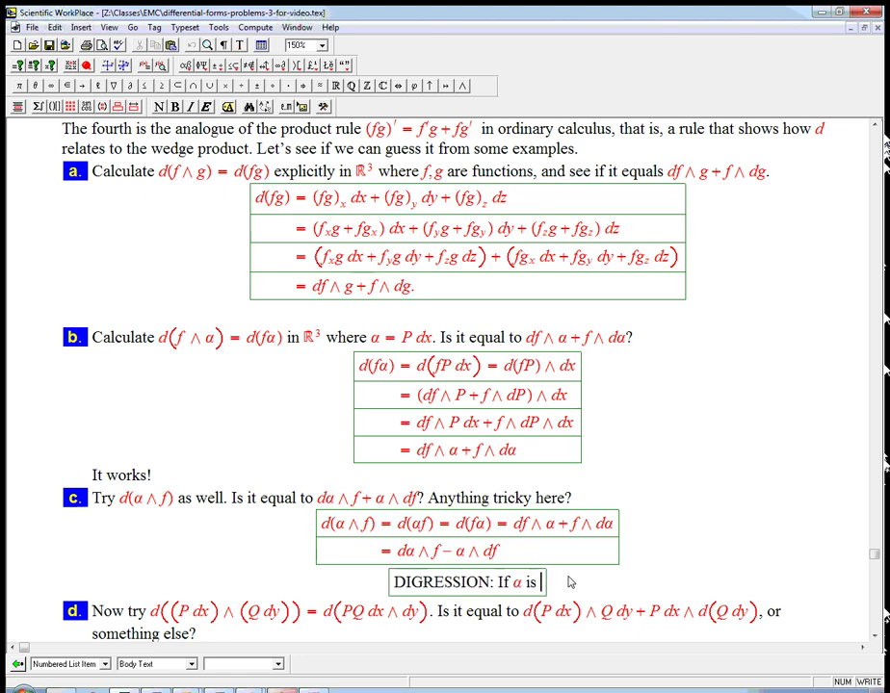
pyautogui.write(' a p')
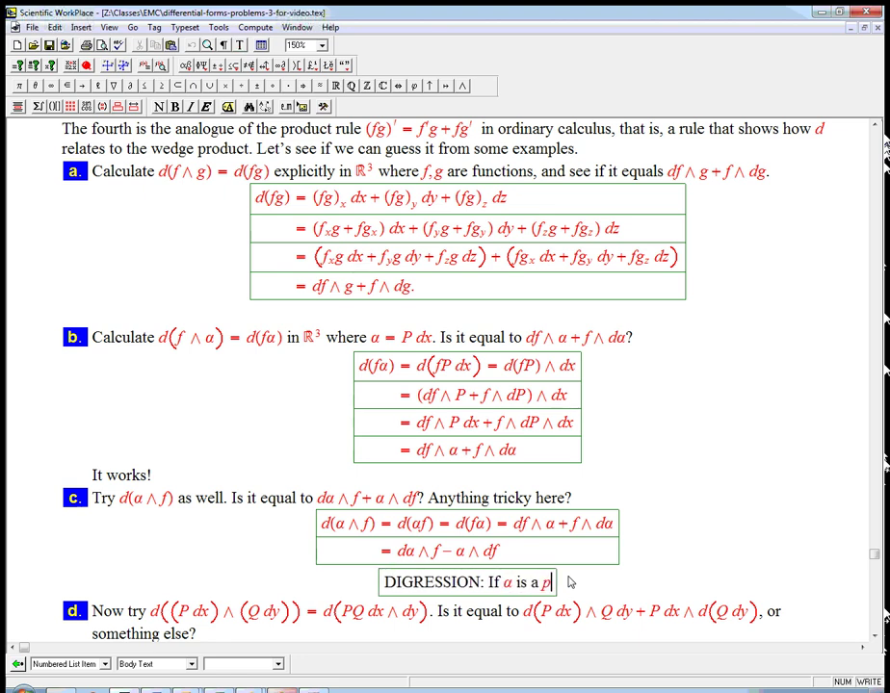
pyautogui.write('-form')
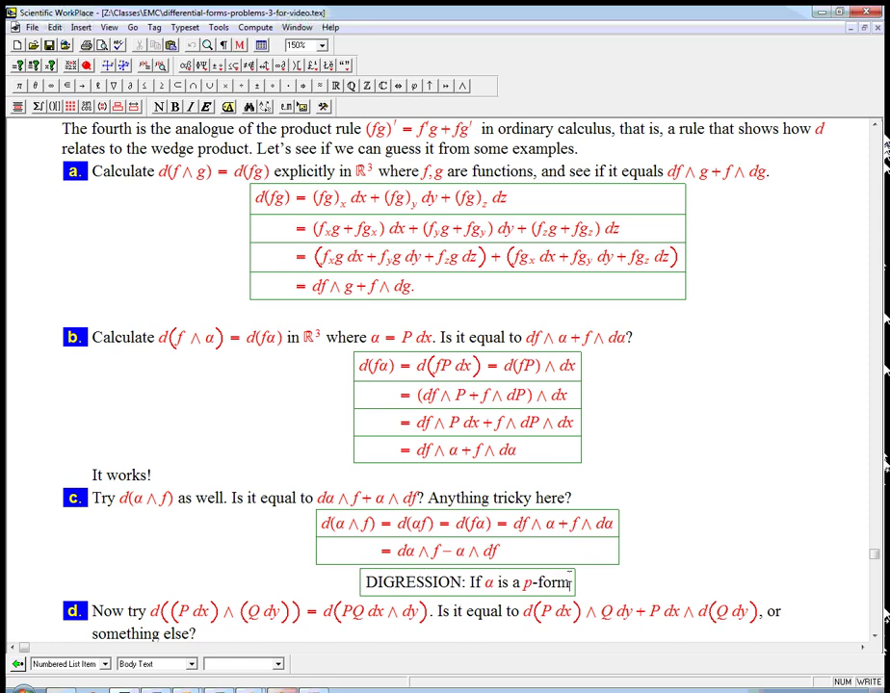
pyautogui.press('BackSpace')
pyautogui.write('m and')
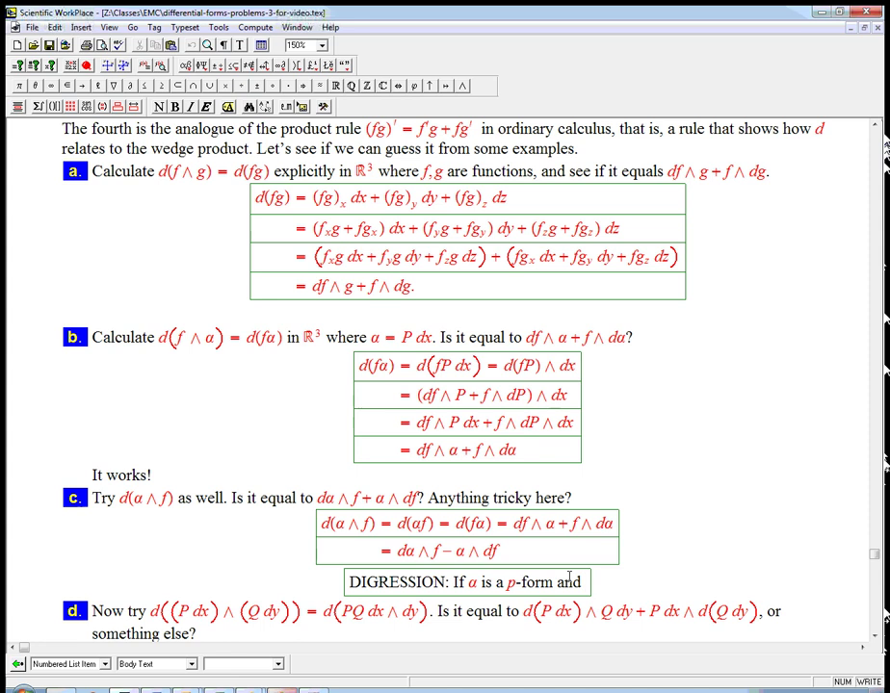
# Complete the digression's condition with "β is a q-form,", setting β and q as math.
pyautogui.hotkey('ctrl', 'm')
pyautogui.hotkey('ctrl', 'g')
pyautogui.write('b')
pyautogui.hotkey('ctrl', 't')
pyautogui.write('is a')
pyautogui.hotkey('ctrl', 'm')
pyautogui.write('q')
pyautogui.hotkey('ctrl', 't')
pyautogui.write('-form')
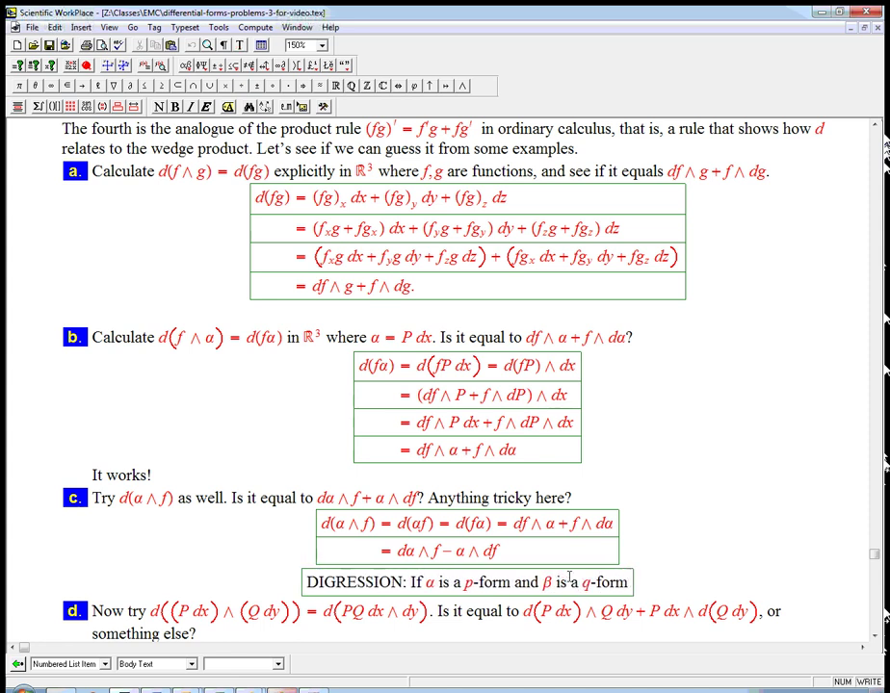
pyautogui.write(',')
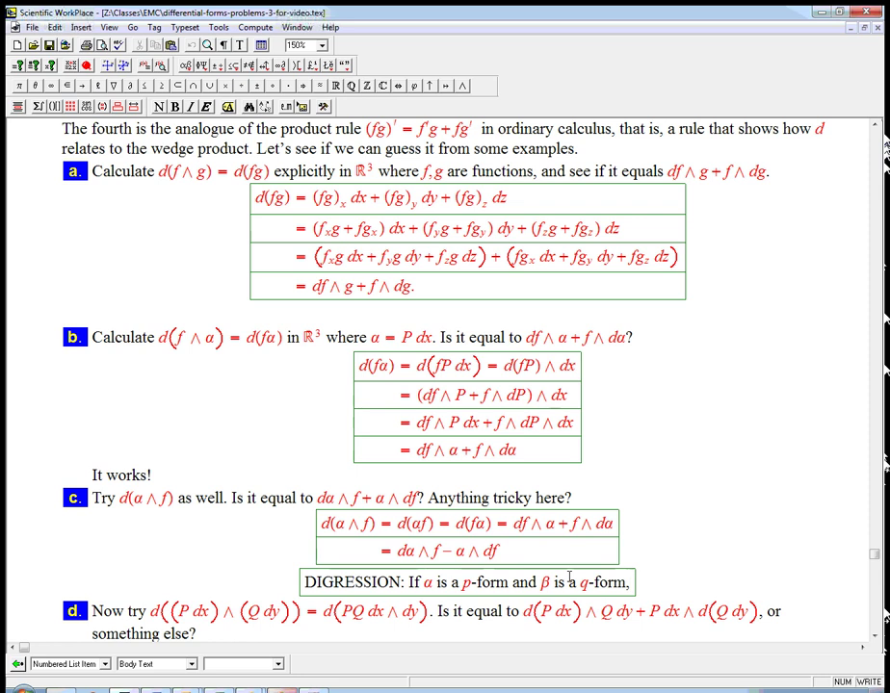
# Start a new line in the digression with α ∧ β =.
pyautogui.press('Return')
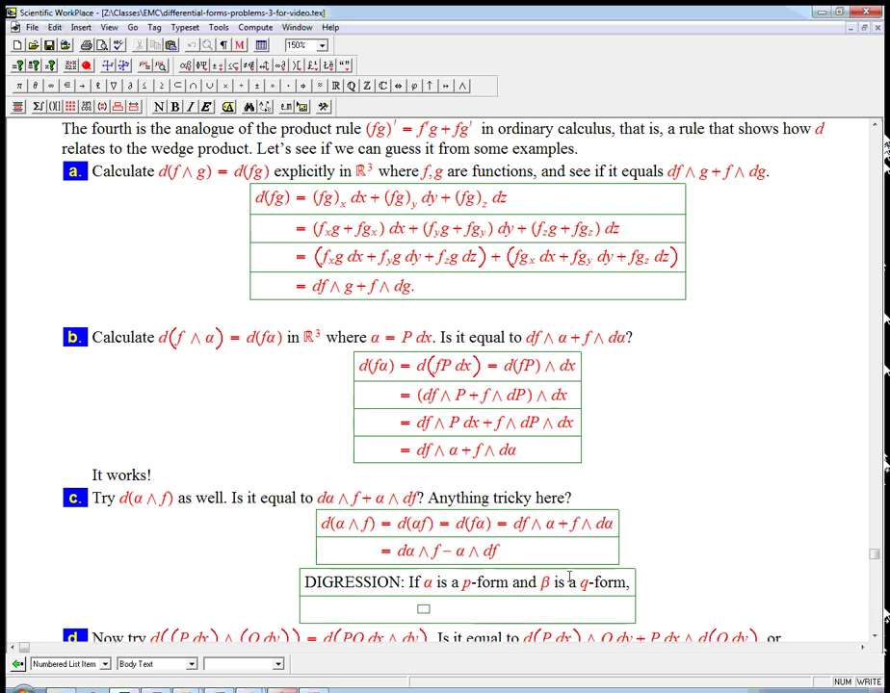
pyautogui.hotkey('ctrl', 'g')
pyautogui.press('a')
pyautogui.click(462, 86)
pyautogui.hotkey('ctrl', 'g')
pyautogui.write('b')
pyautogui.write('=')
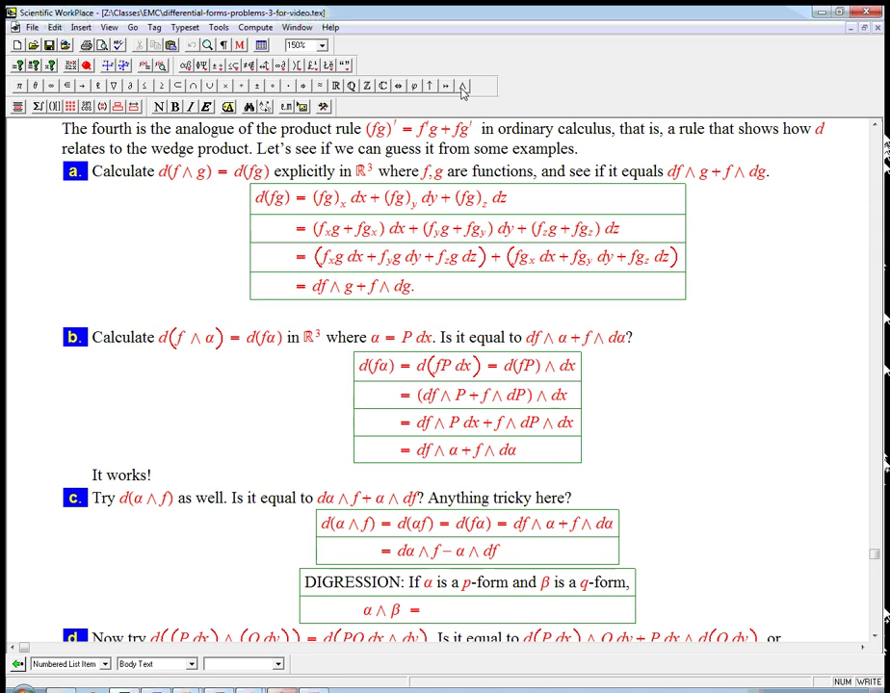
# Complete the right side of the α ∧ β line as ??β ∧ α.
pyautogui.press('BackSpace')
pyautogui.write('=??')
pyautogui.hotkey('ctrl', 'g')
pyautogui.press('b')
pyautogui.write('∧')
pyautogui.hotkey('ctrl', 'g')
pyautogui.press('a')
pyautogui.click(440, 611)
pyautogui.click(537, 618)
# Add an example line to the digression containing the parenthesized product (dx ∧ dy ∧ dz).
pyautogui.press('Return')
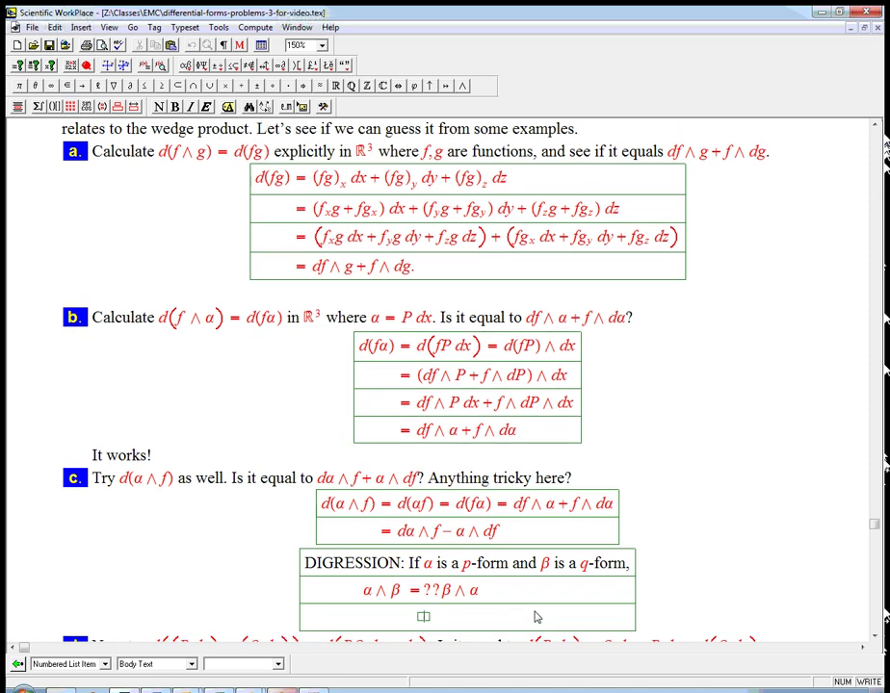
pyautogui.write('(dx')
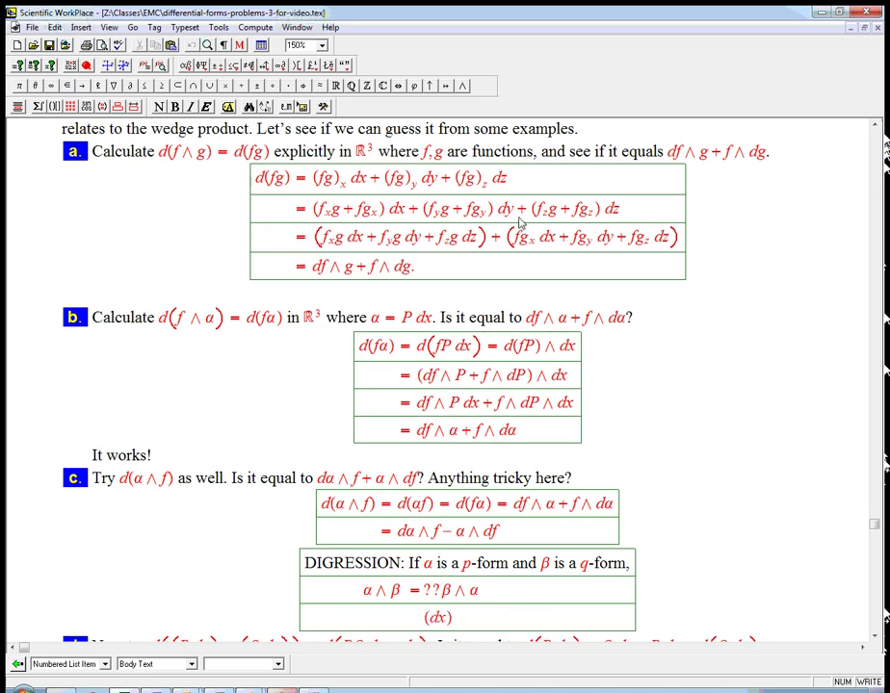
pyautogui.click(462, 85)
pyautogui.write('dy')
pyautogui.click(463, 86)
pyautogui.write('dz')
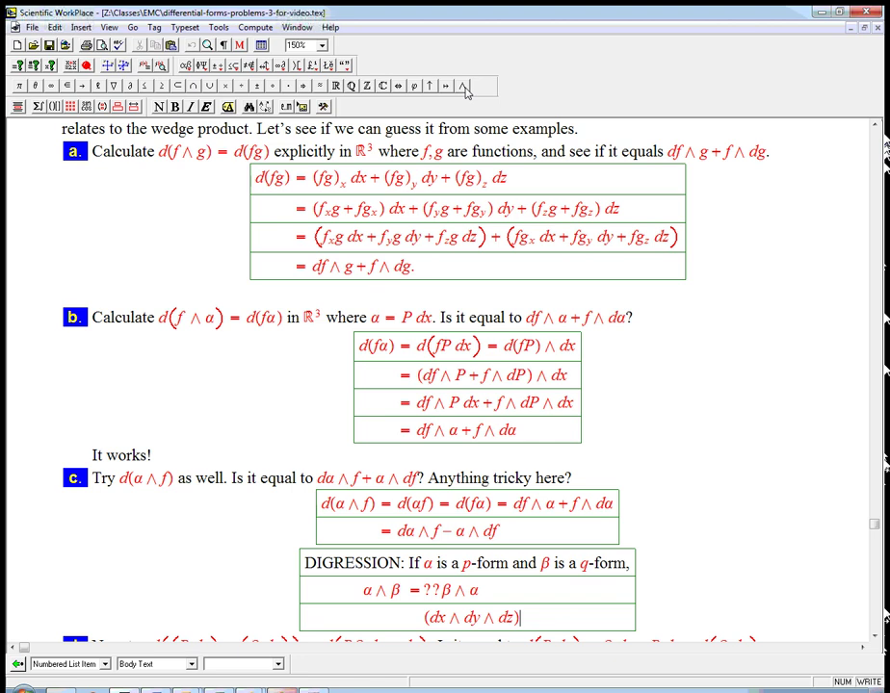
# Shorten the parenthesized product to dx ∧ dy and wedge it with (da ∧ db ∧ dc), ending with an equals sign.
pyautogui.click(463, 85)
pyautogui.hotkey('ctrl', '9')
pyautogui.press('BackSpace')
pyautogui.press('BackSpace')
pyautogui.press('BackSpace')
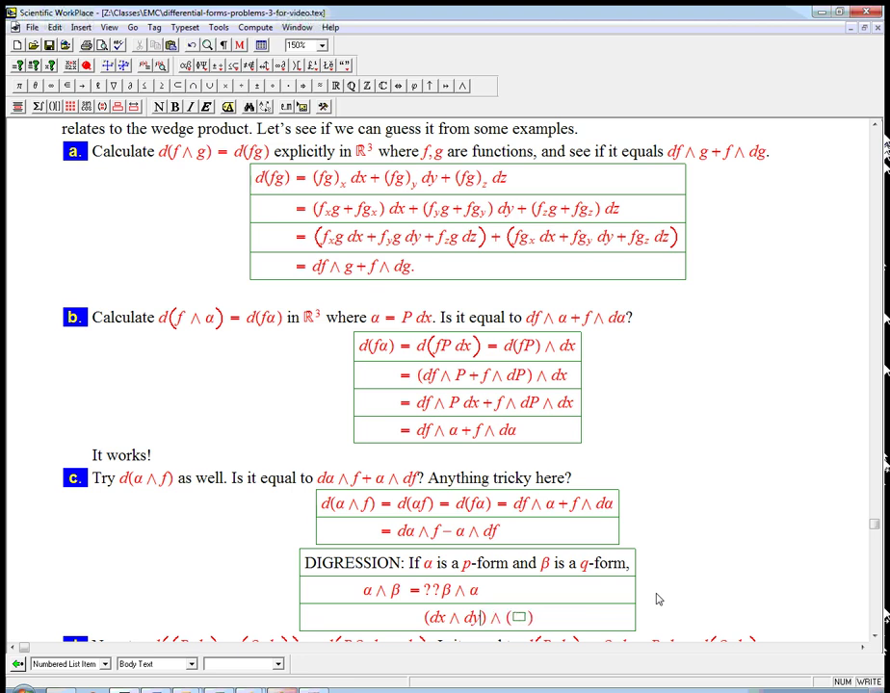
pyautogui.write('dα ')
pyautogui.write('∧ db ∧ dc) ')
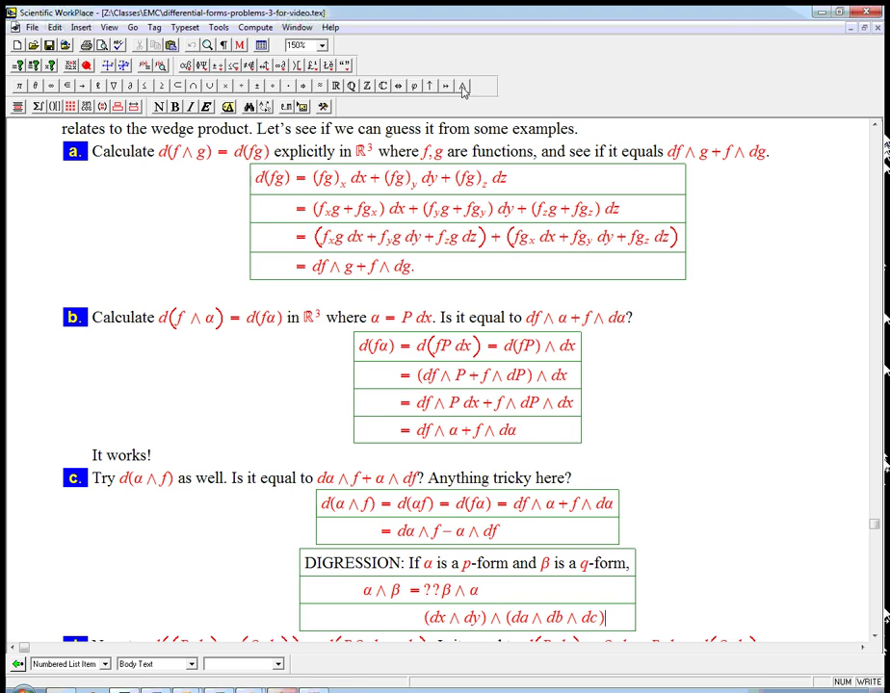
pyautogui.write('=')
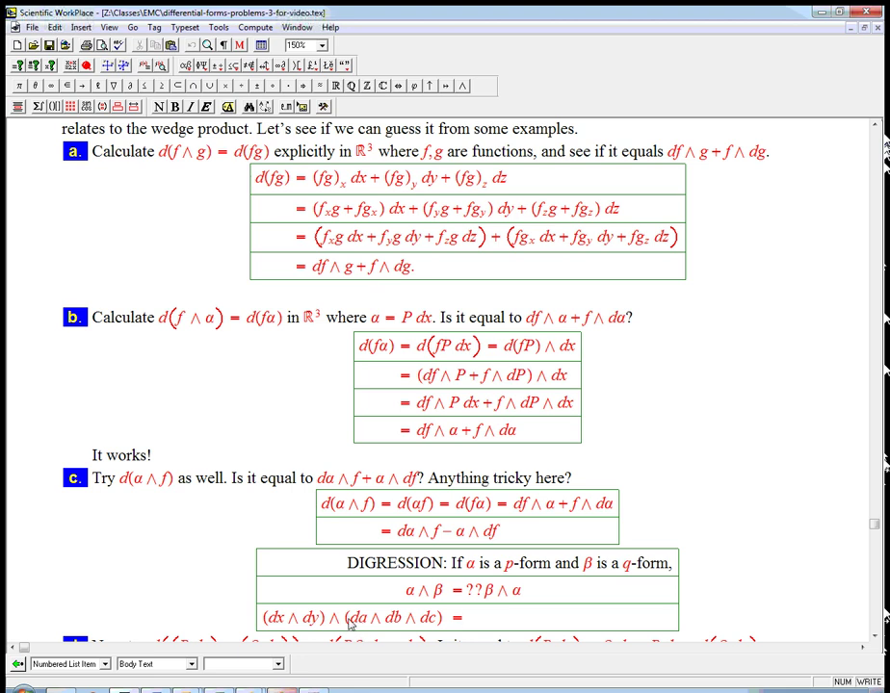
# Remove both pairs of parentheses from the example's left side, leaving dx ∧ dy ∧ da ∧ db ∧ dc.
pyautogui.click(328, 624)
pyautogui.press('BackSpace')
pyautogui.click(341, 624)
pyautogui.press('Delete')
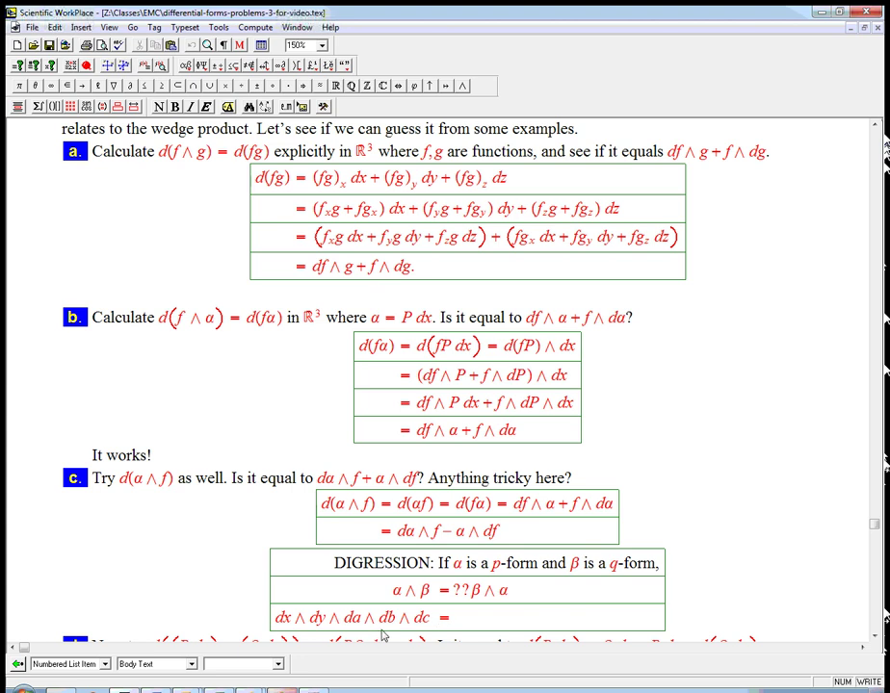
# Begin the example's right side with (−1)² da ∧.
pyautogui.click(469, 626)
pyautogui.write('da')
pyautogui.click(461, 85)
pyautogui.write('(-1)da ∧')
pyautogui.hotkey('ctrl', 'h')
pyautogui.write('2')
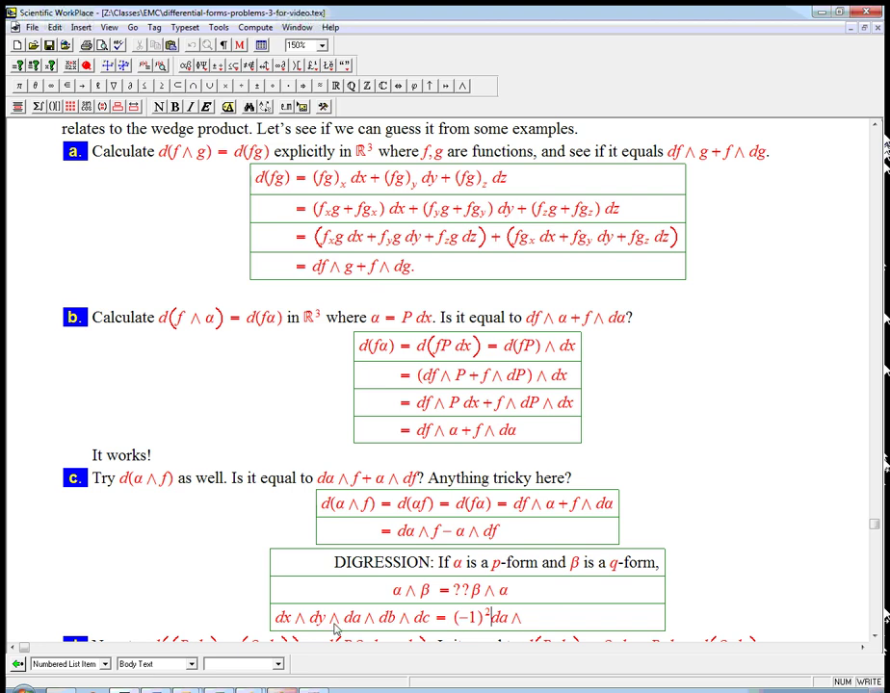
# Extend the example's right side with db ∧ and insert a second (−1)² factor before da.
pyautogui.hotkey('ctrl', '9')
pyautogui.write('db')
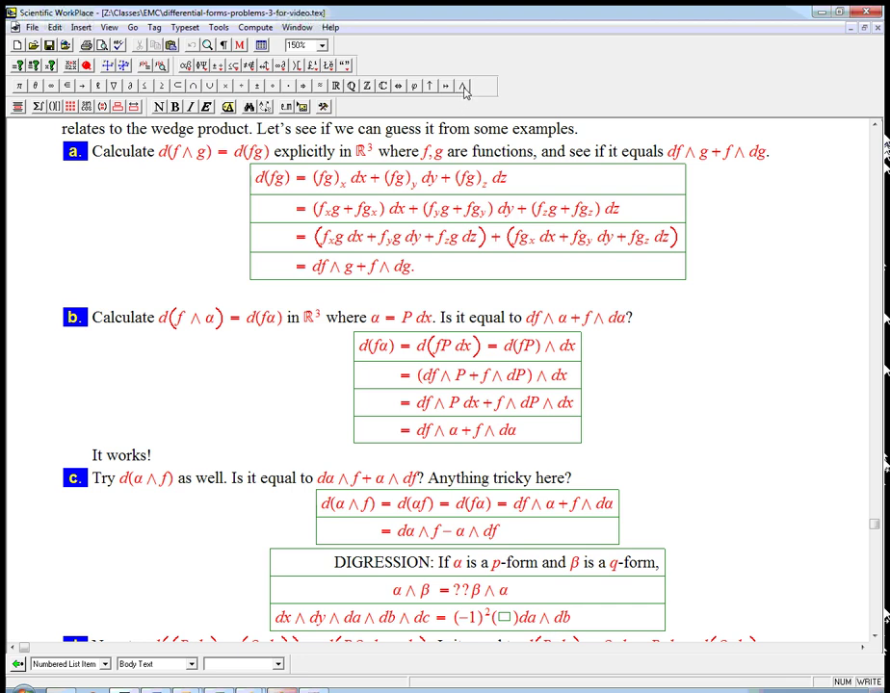
pyautogui.click(462, 85)
pyautogui.click(506, 621)
pyautogui.write('-1')
pyautogui.press('Right')
pyautogui.hotkey('ctrl', 'h')
pyautogui.write('2')
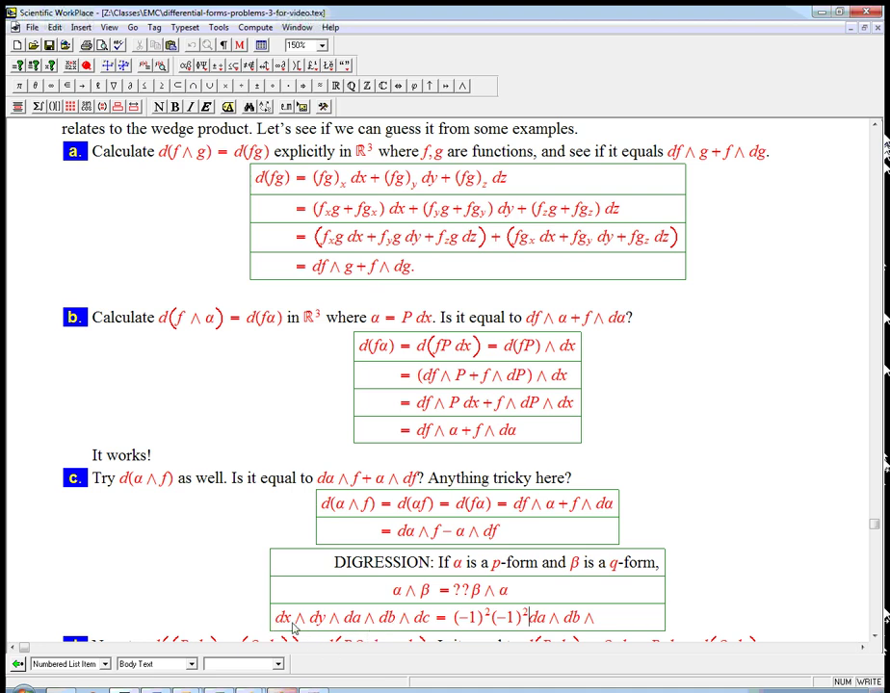
# Append dc to the example's right side and insert a third (−1)² factor before da.
pyautogui.click(597, 622)
pyautogui.write('dc')
pyautogui.hotkey('ctrl', '9')
pyautogui.write('-1')
pyautogui.press('Right')
pyautogui.hotkey('ctrl', 'h')
pyautogui.write('2')
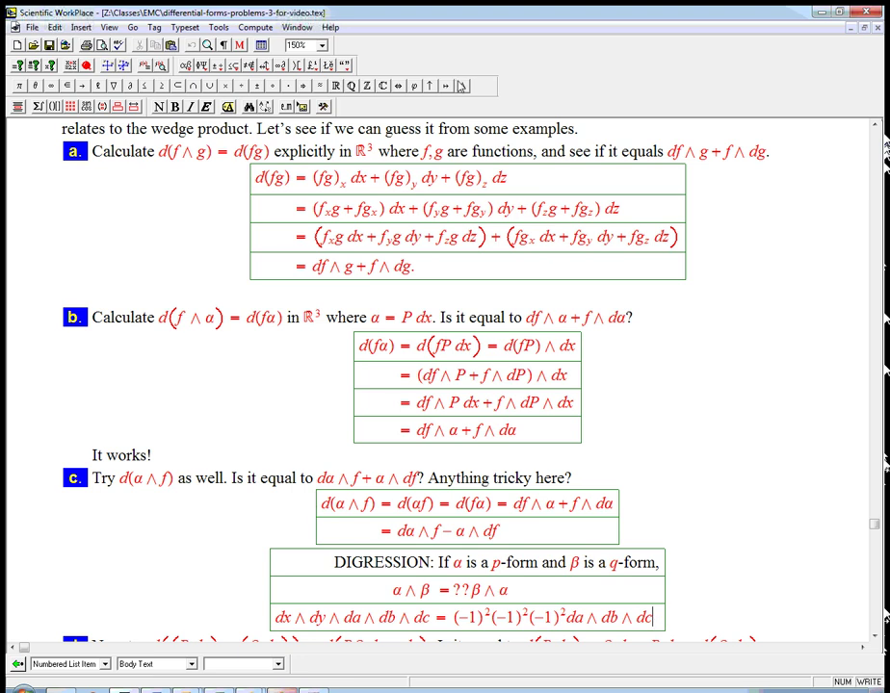
# Complete the example's right side with ∧ dx ∧ dy.
pyautogui.click(464, 85)
pyautogui.hotkey('ctrl', 'g')
pyautogui.write('ax')
pyautogui.click(463, 86)
pyautogui.write('dy')
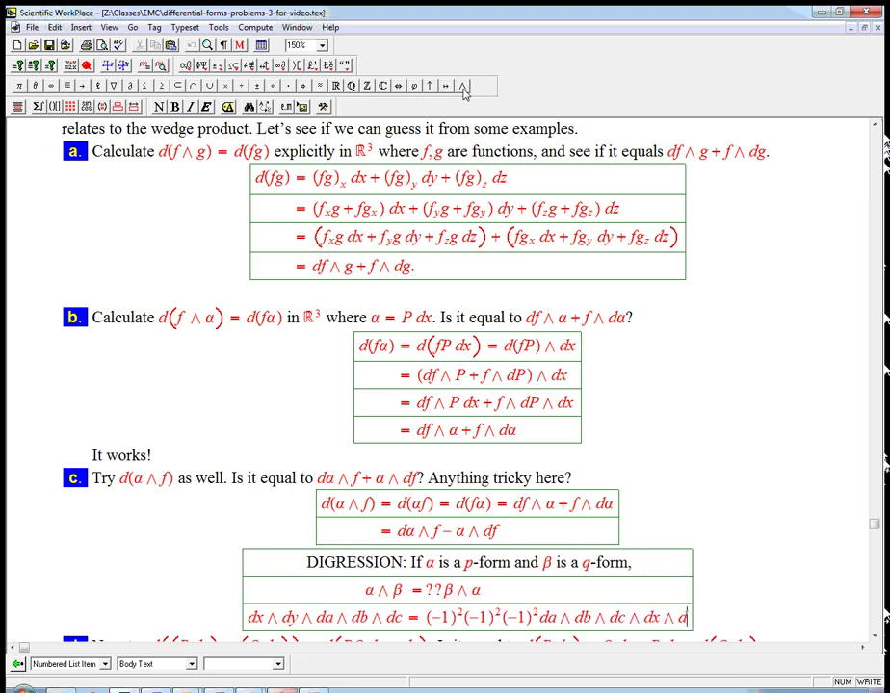
# Add a line beneath the example combining the sign factors as = (−1) with exponent 2*3.
pyautogui.press('Return')
pyautogui.write('=')
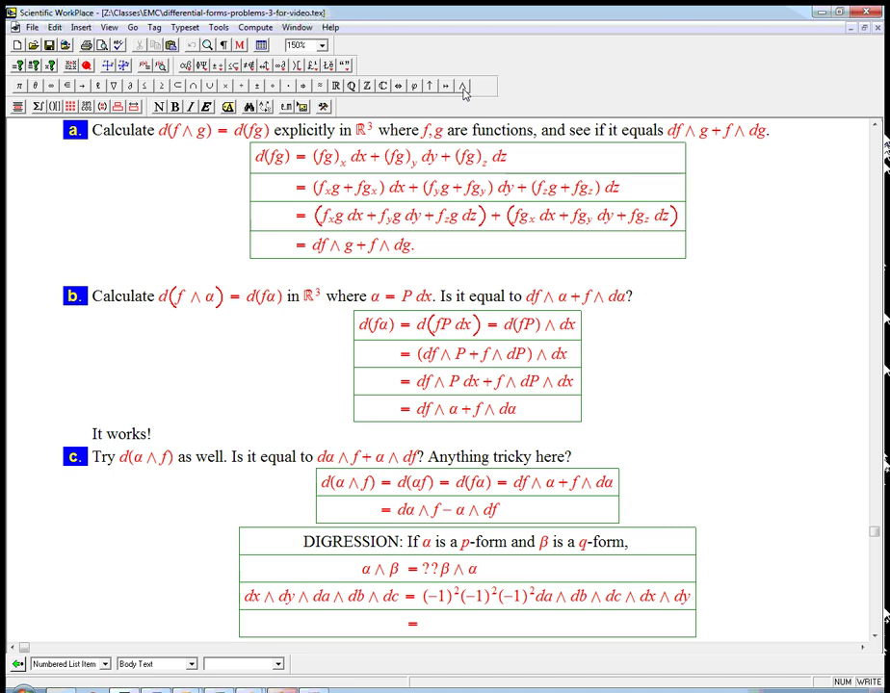
pyautogui.write('(-1')
pyautogui.press('Right')
pyautogui.hotkey('ctrl', 'h')
pyautogui.write('2*3')
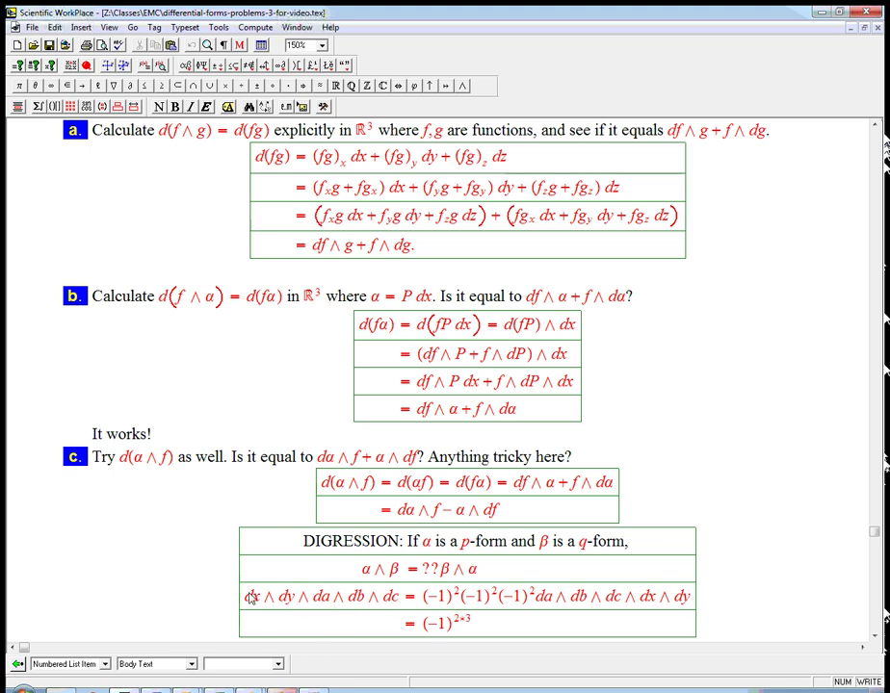
# Add a final line to the digression stating the general rule α ∧ β = (−1)^(pq) β ∧ α.
pyautogui.press('Return')
pyautogui.scroll(-3, 486, 636)
pyautogui.write('α')
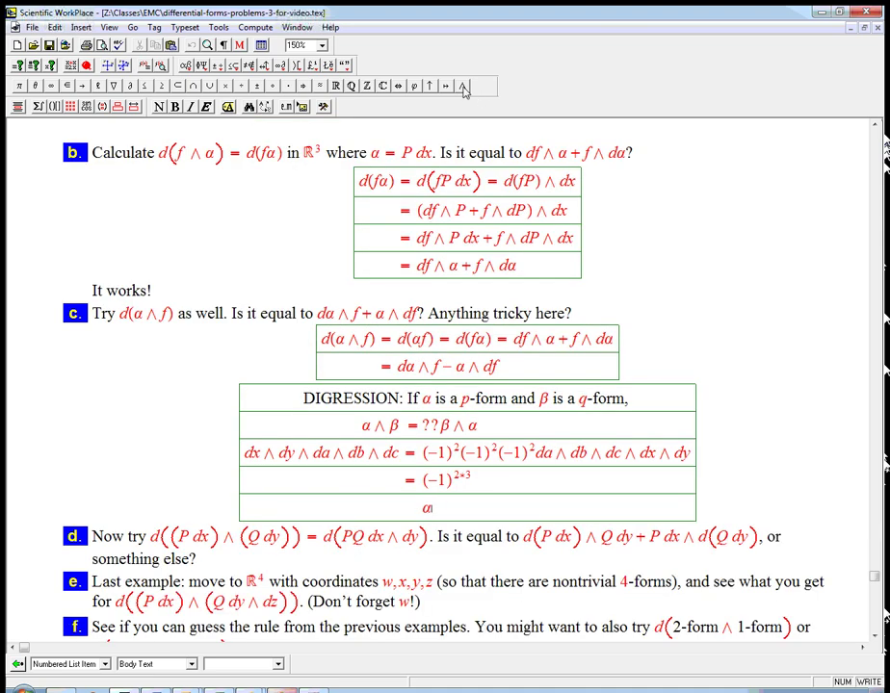
pyautogui.write('β')
pyautogui.write('=')
pyautogui.write('(-1')
pyautogui.press('Right')
pyautogui.hotkey('ctrl', 'h')
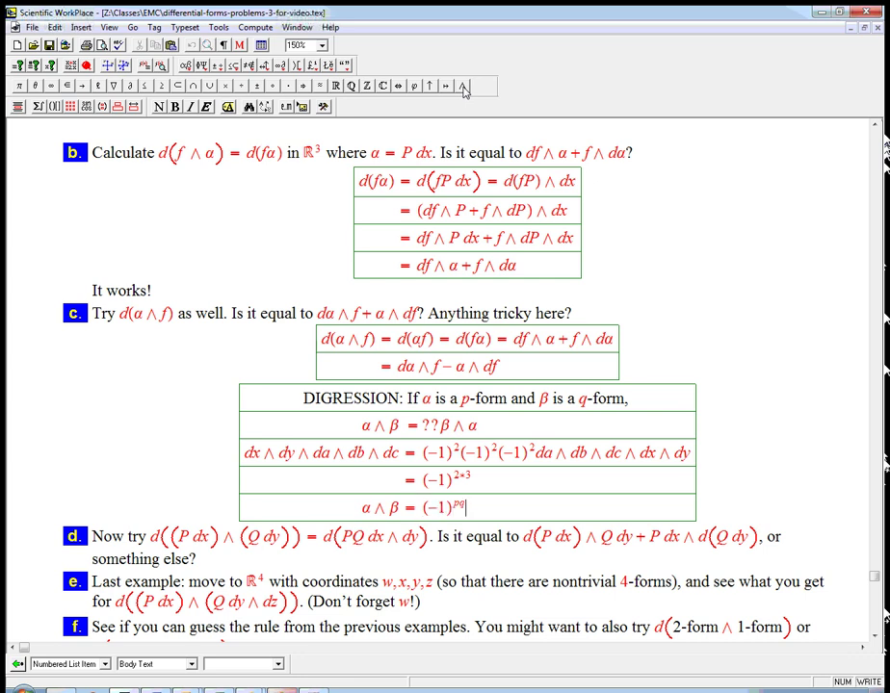
pyautogui.write('pq')
pyautogui.press('Right')
pyautogui.write('β')
# Examine the results of parts a, b and c, comparing the order of the function and α in the wedge products.
pyautogui.click(449, 368)
pyautogui.click(472, 266)
pyautogui.click(456, 371)
pyautogui.scroll(3, 488, 273)
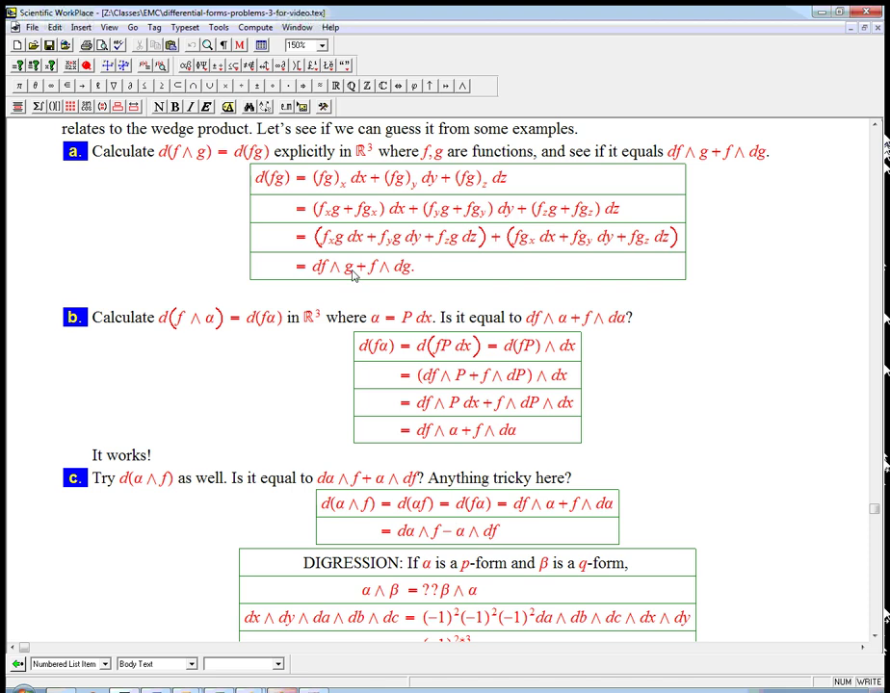
pyautogui.moveTo(175, 323); pyautogui.dragTo(182, 327)
pyautogui.click(213, 320)
pyautogui.moveTo(134, 480); pyautogui.dragTo(143, 488)
pyautogui.click(170, 486)
# Insert a display under part d containing a copy of the question's equation d((P dx) ∧ (Q dy)) = d(PQ dx ∧ dy).
pyautogui.scroll(-6, 752, 550)
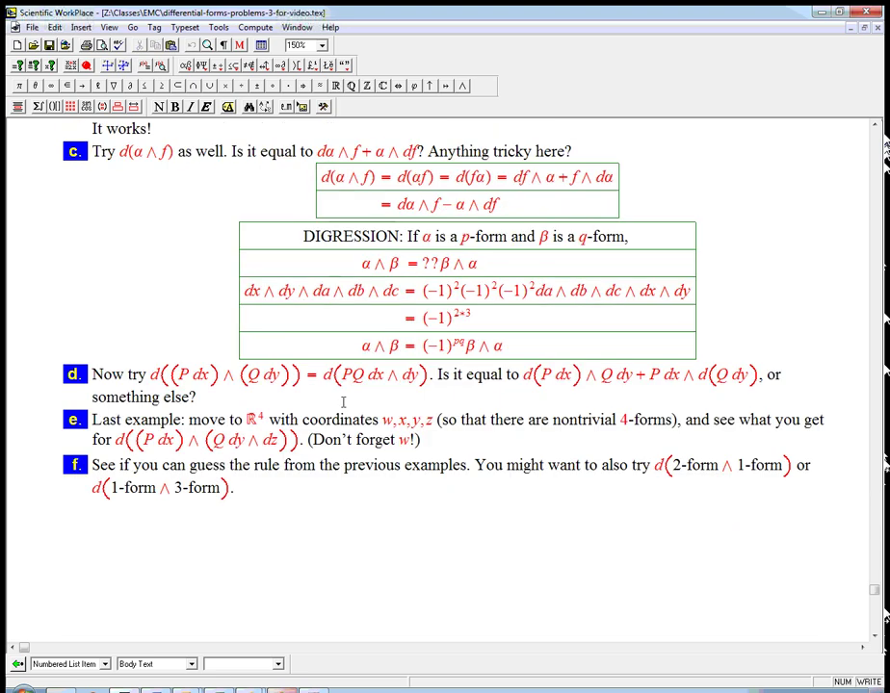
pyautogui.click(342, 403)
pyautogui.hotkey('ctrl', 'd')
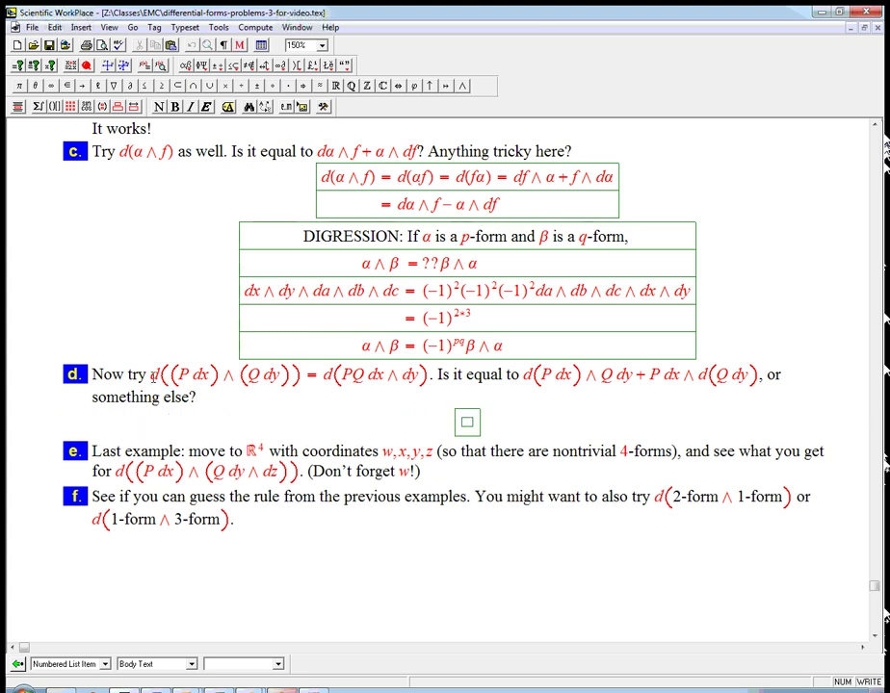
pyautogui.moveTo(159, 383); pyautogui.dragTo(419, 382)
pyautogui.hotkey('ctrl', 'c')
pyautogui.click(467, 423)
pyautogui.hotkey('ctrl', 'v')
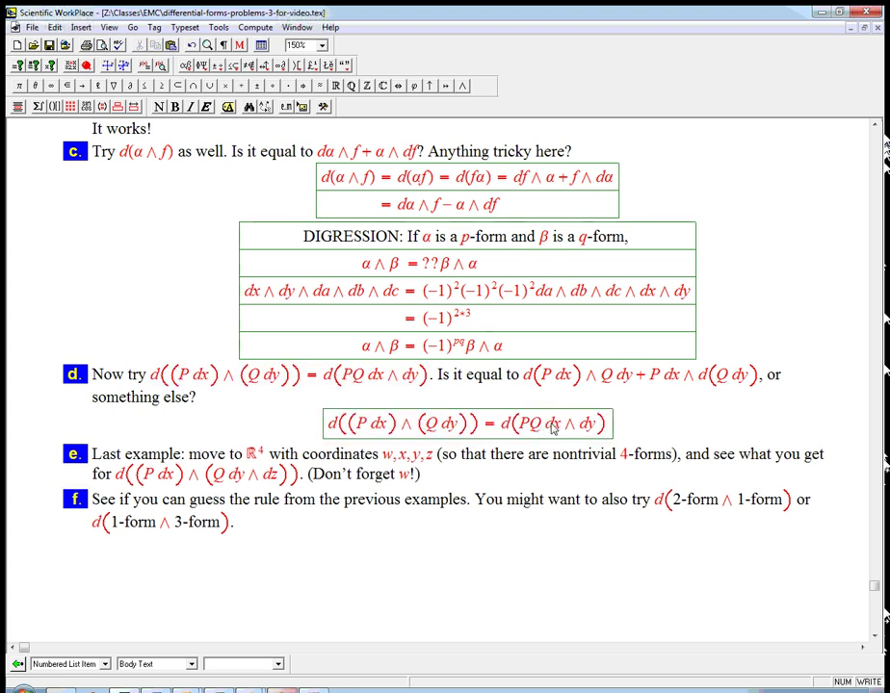
# Start a second line in part d's display with = (PQ).
pyautogui.press('Return')
pyautogui.write('=')
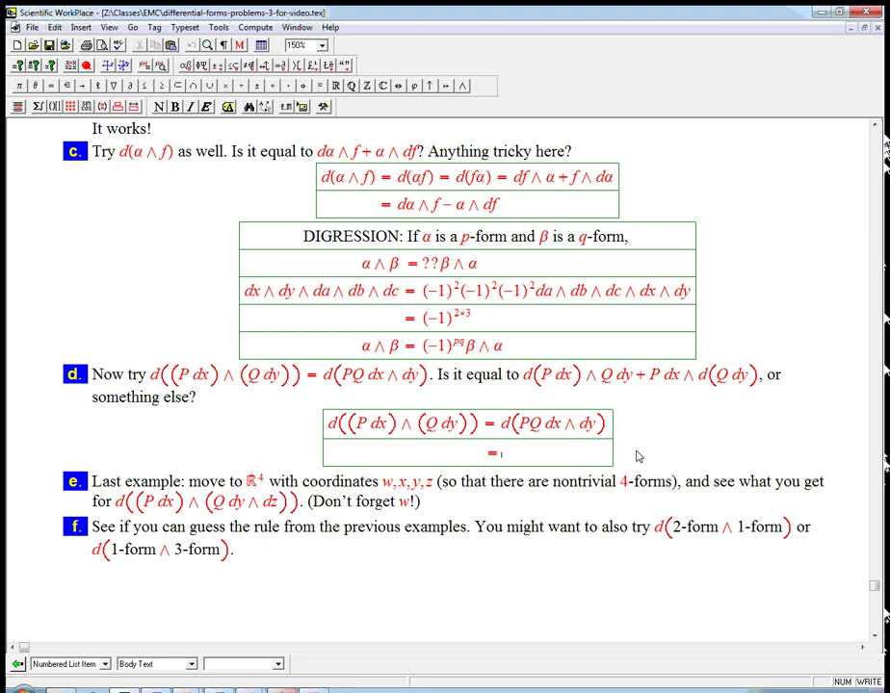
pyautogui.hotkey('ctrl', '9')
pyautogui.write('PQ')
pyautogui.press('Right')
pyautogui.hotkey('ctrl', 'l')
pyautogui.write('x')
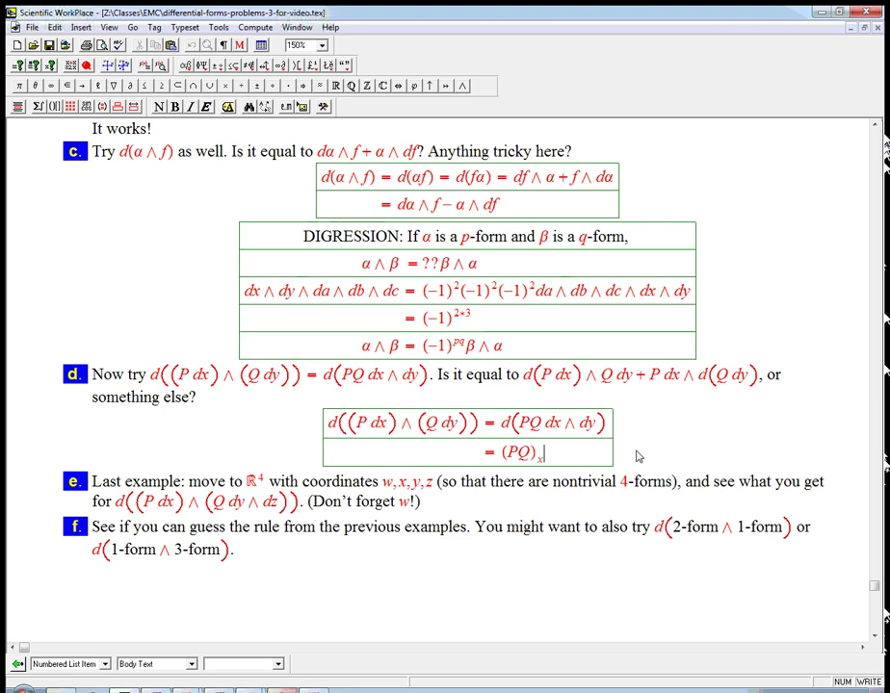
pyautogui.click(557, 461)
pyautogui.press('BackSpace')
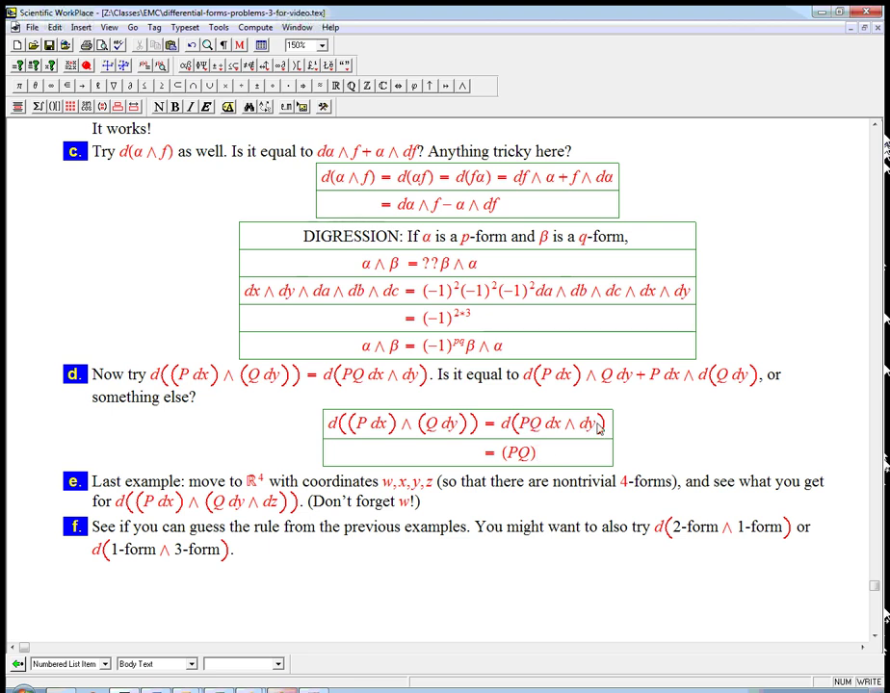
# Give (PQ) the subscript z and complete the line with dz ∧ dx ∧ dy.
pyautogui.hotkey('ctrl', 'l')
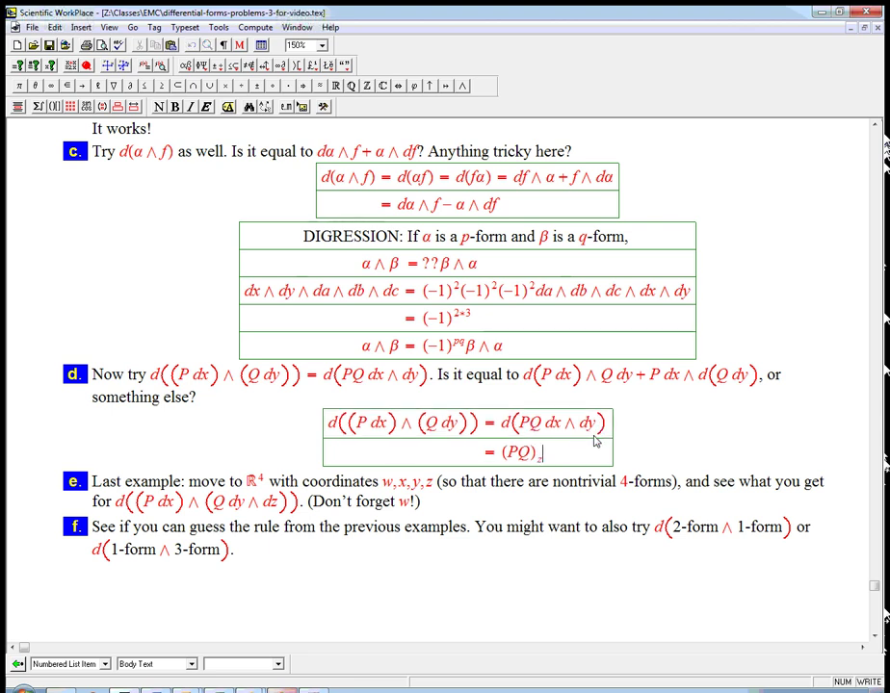
pyautogui.write('z')
pyautogui.press('space')
pyautogui.write('dz')
pyautogui.click(462, 86)
pyautogui.write('dx')
pyautogui.click(462, 87)
pyautogui.write('dy')
# Start a third line in part d's display with the parenthesized product-rule term = (P_z Q).
pyautogui.press('Return')
pyautogui.write('=')
pyautogui.hotkey('ctrl', '9')
pyautogui.write('P')
pyautogui.hotkey('ctrl', 'l')
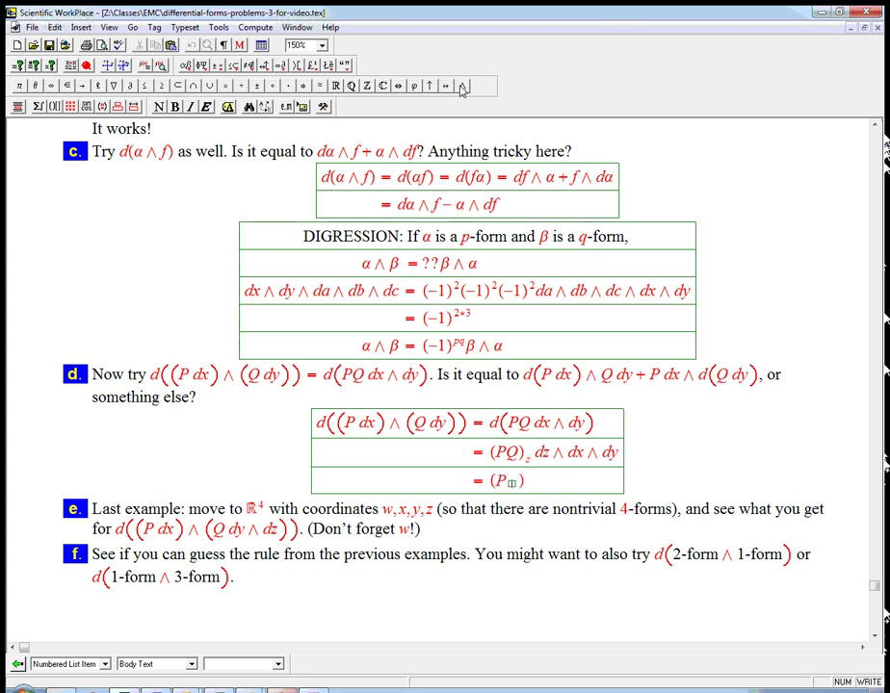
pyautogui.hotkey('ctrl', 'f')
pyautogui.click(550, 374)
pyautogui.write('Q')
pyautogui.hotkey('ctrl', 'l')
pyautogui.press('BackSpace')
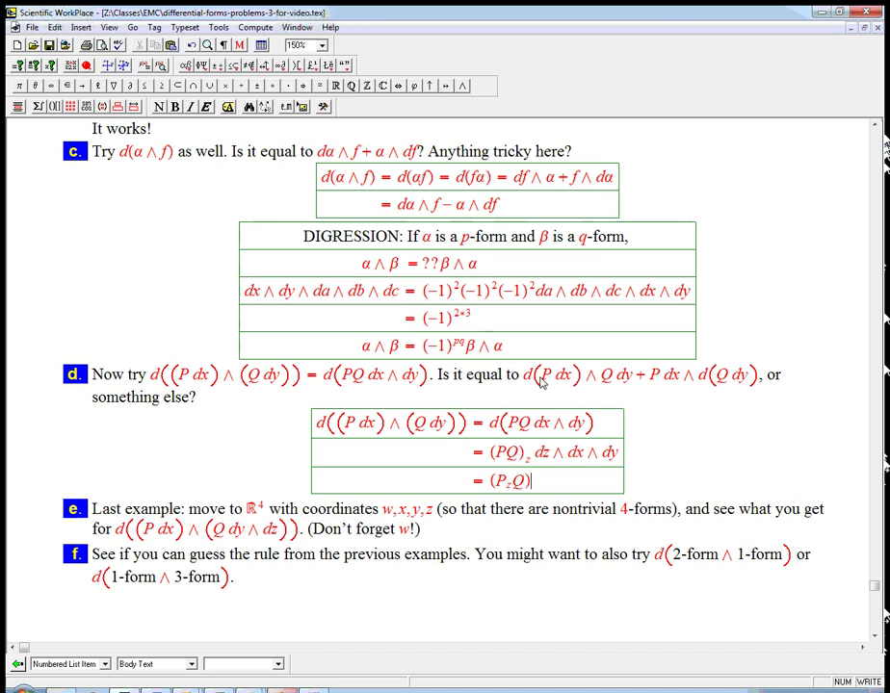
# Extend the parenthesized factor with + PQ_z and append a copy of dz ∧ dx ∧ dy after it.
pyautogui.write('+ PQ')
pyautogui.hotkey('ctrl', 'l')
pyautogui.write('z')
pyautogui.press('Right')
pyautogui.press('Right')
pyautogui.moveTo(535, 452); pyautogui.dragTo(616, 462)
pyautogui.hotkey('ctrl', 'c')
pyautogui.press('Down')
pyautogui.hotkey('ctrl', 'v')
# Add a fourth line reading = (P_z Q) dz ∧ dx ∧ dy +, reusing the line above without its PQ_z term.
pyautogui.press('Return')
pyautogui.write('=')
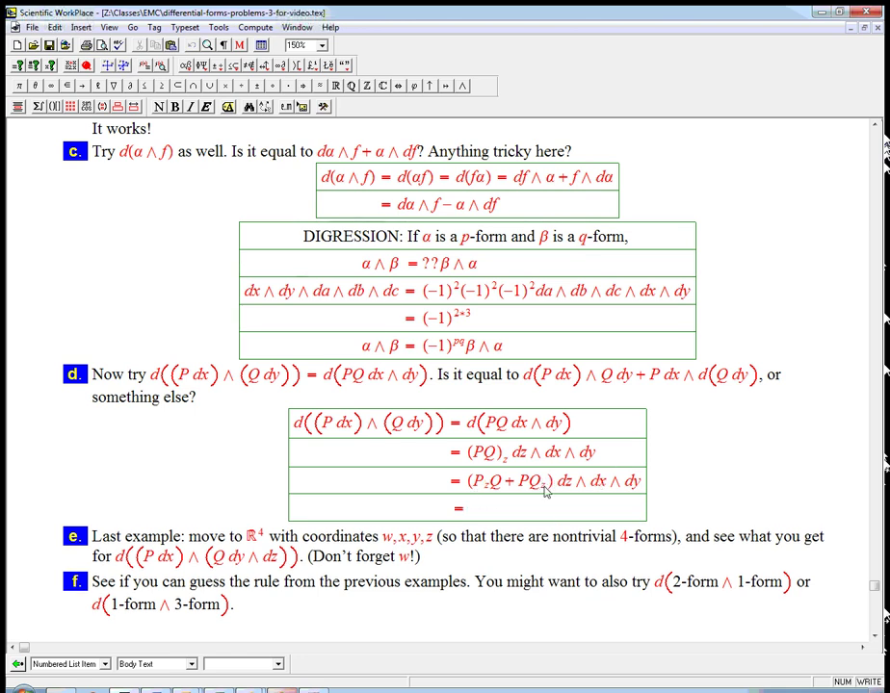
pyautogui.moveTo(532, 495); pyautogui.dragTo(545, 515)
pyautogui.click(512, 512)
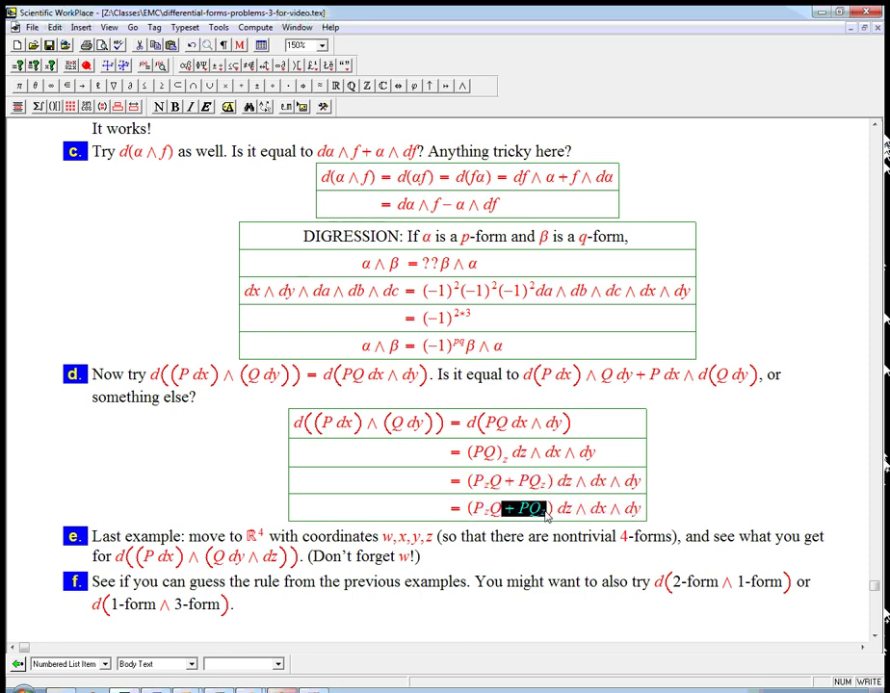
pyautogui.press('Delete')
pyautogui.click(597, 515)
pyautogui.write('+')
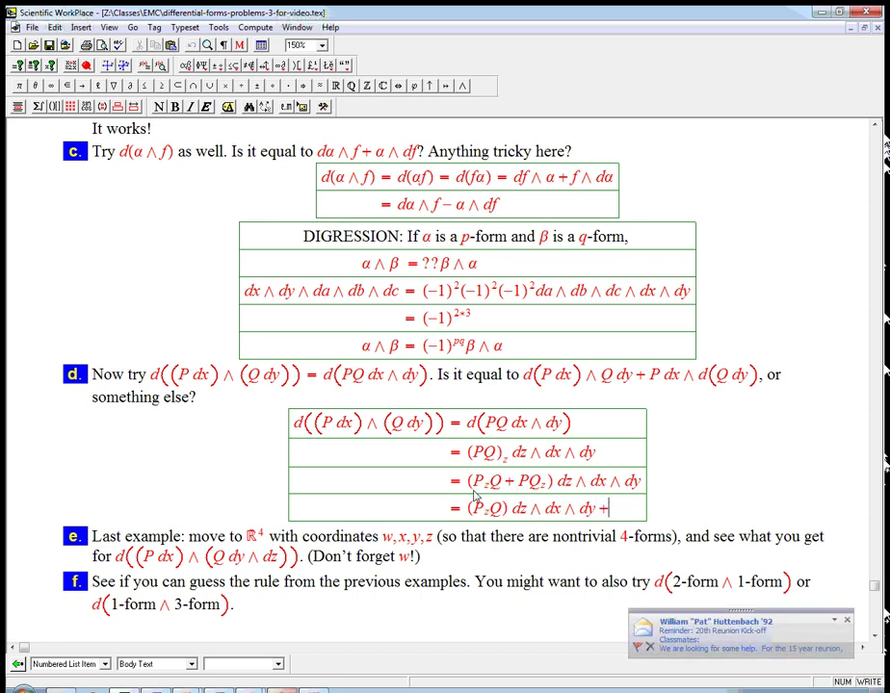
# Complete the fourth line with PQ_z dz ∧ dx ∧ dy and remove the parentheses around P_z Q.
pyautogui.moveTo(468, 480); pyautogui.dragTo(644, 491)
pyautogui.hotkey('ctrl', 'c')
pyautogui.click(605, 515)
pyautogui.hotkey('ctrl', 'v')
pyautogui.click(589, 517)
pyautogui.press('BackSpace')
pyautogui.press('BackSpace')
pyautogui.press('BackSpace')
pyautogui.press('BackSpace')
pyautogui.press('BackSpace')
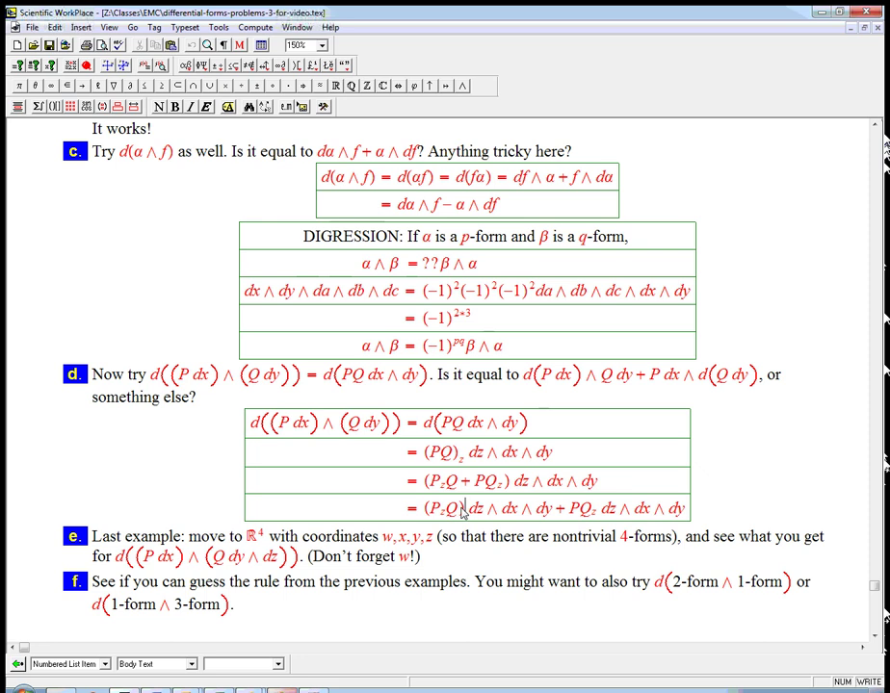
pyautogui.press('BackSpace')
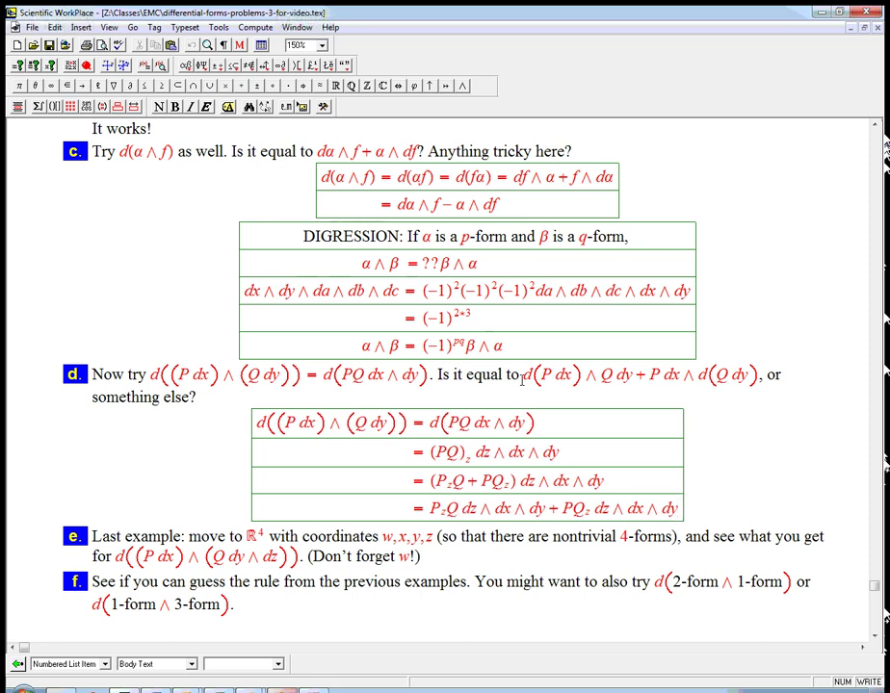
# Insert a new display below with a copy of part d's d(P dx) ∧ Q dy + P dx ∧ d(Q dy), followed by an equals sign.
pyautogui.moveTo(525, 377); pyautogui.dragTo(755, 383)
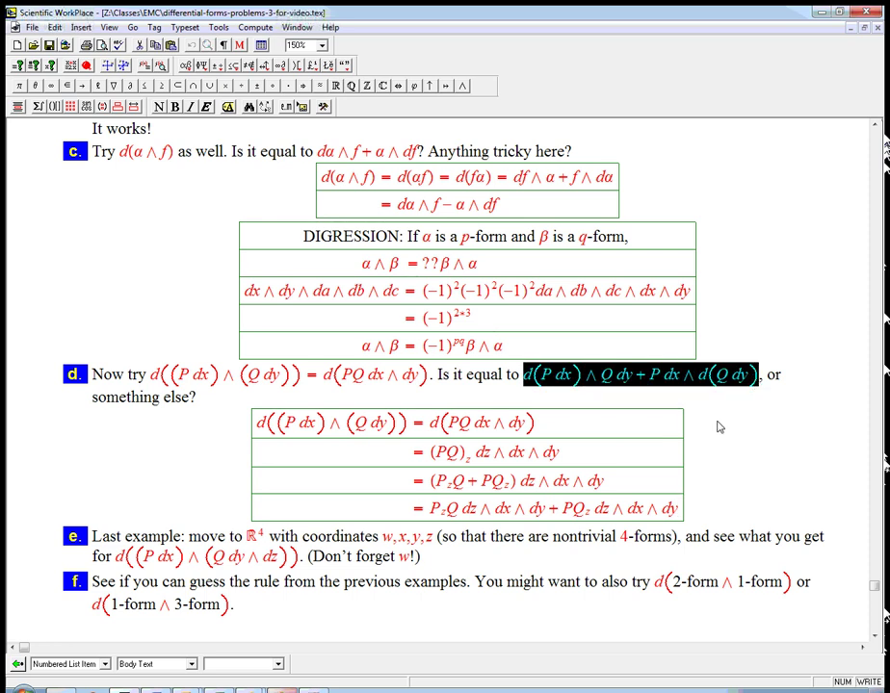
pyautogui.click(679, 517)
pyautogui.hotkey('ctrl', 'd')
pyautogui.hotkey('ctrl', 'v')
pyautogui.write('= ')
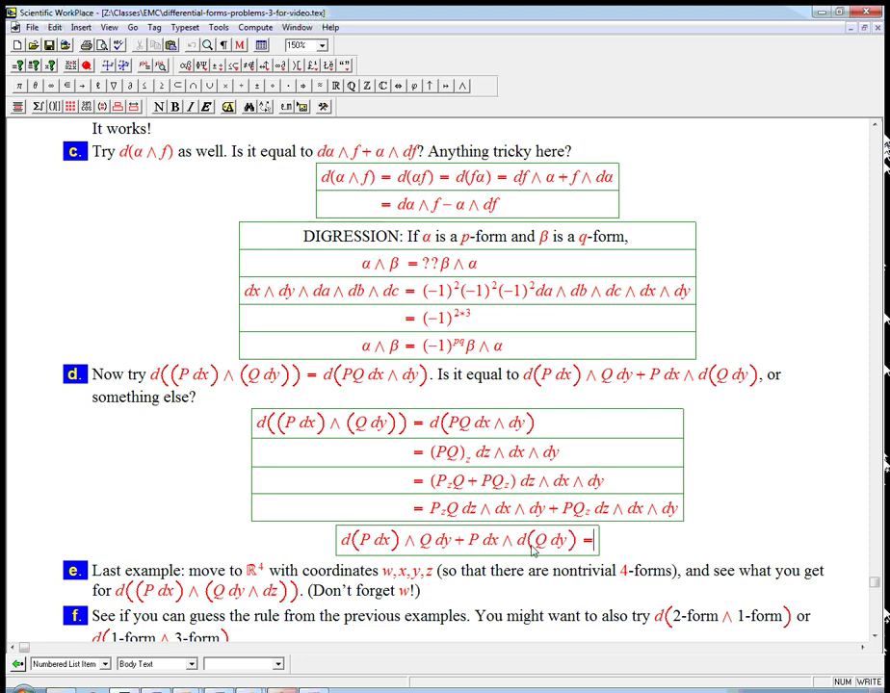
# Write dP ∧ dx ∧ Q dy + on the right side of the new display.
pyautogui.write('dP')
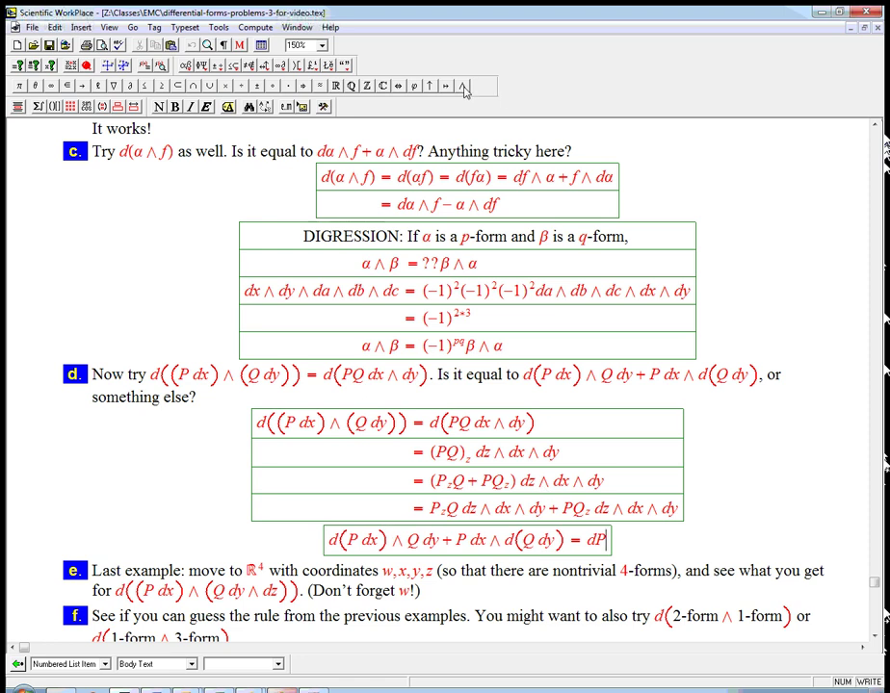
pyautogui.click(462, 85)
pyautogui.write('dx')
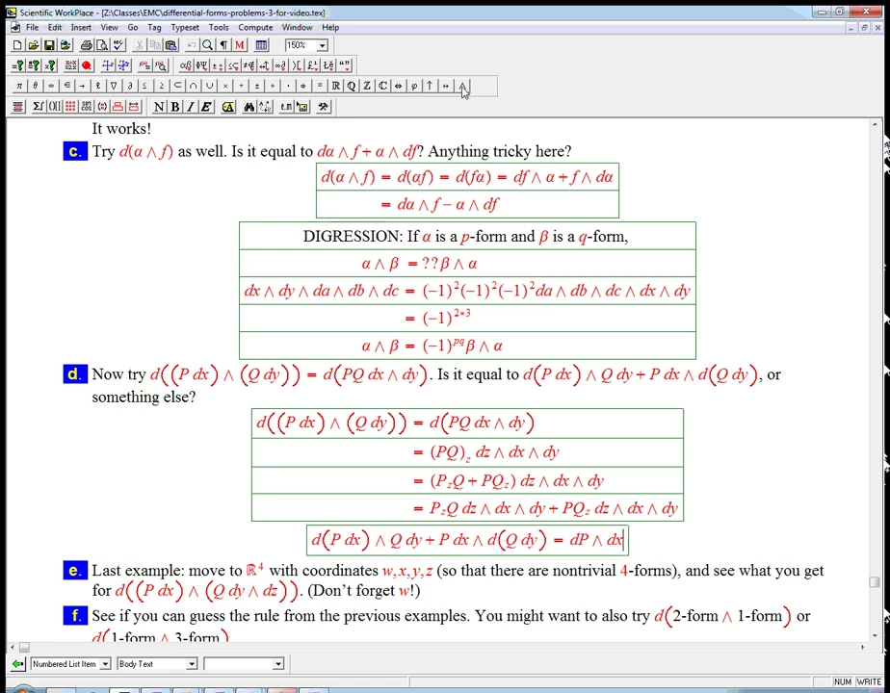
pyautogui.click(462, 85)
pyautogui.write('Q dy +')
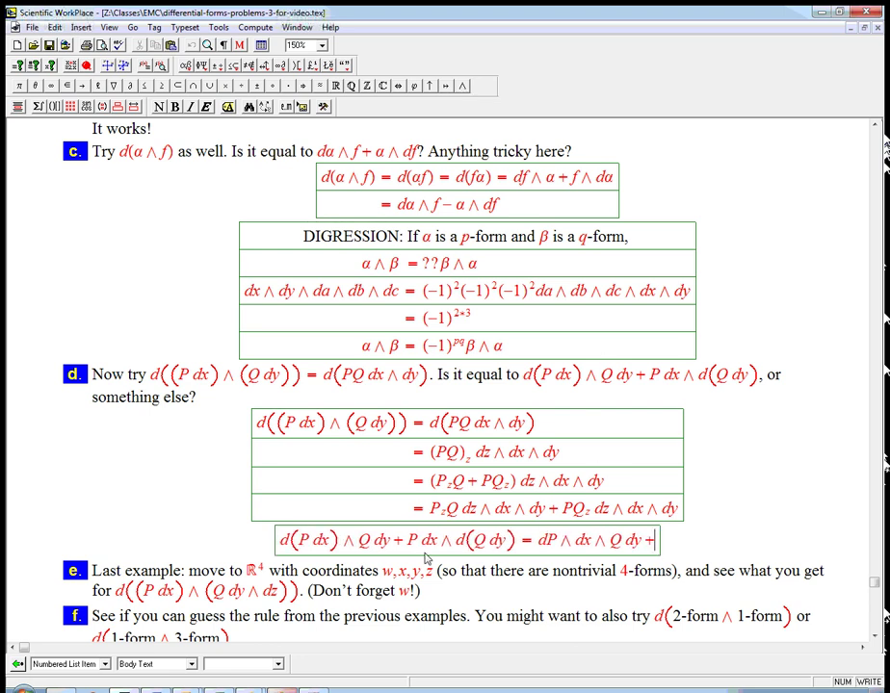
# Append the second term P dx ∧ dQ ∧ dy by copying and adapting P dx ∧ d(Q dy) from the left side.
pyautogui.moveTo(407, 541); pyautogui.dragTo(500, 545)
pyautogui.hotkey('ctrl', 'c')
pyautogui.click(653, 540)
pyautogui.hotkey('ctrl', 'v')
pyautogui.click(666, 545)
pyautogui.press('BackSpace')
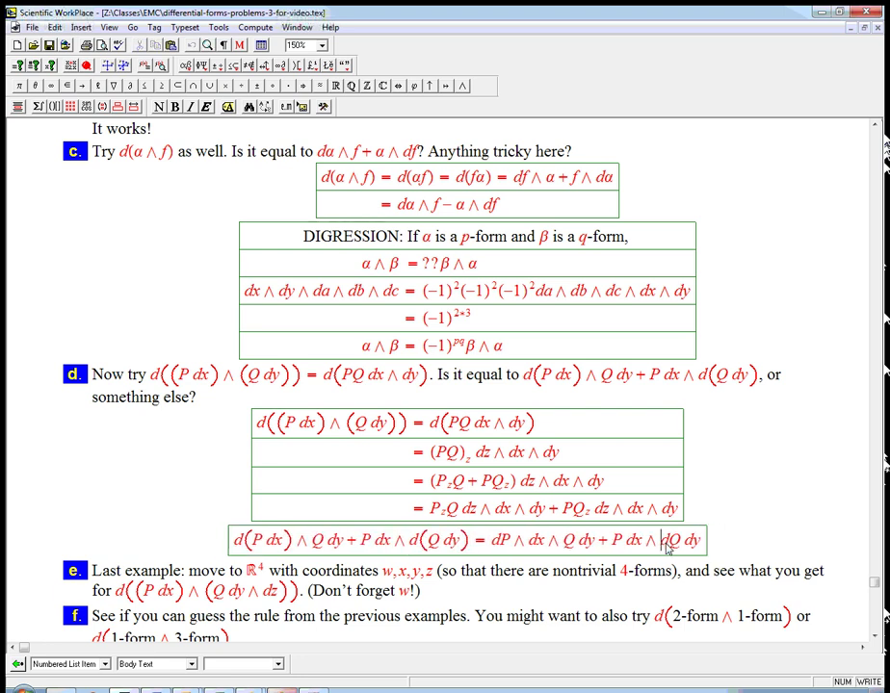
pyautogui.click(463, 86)
# Add a line beneath that expands the first term as = P_z dz ∧ dx ∧ Q dy +.
pyautogui.press('Return')
pyautogui.write('=')
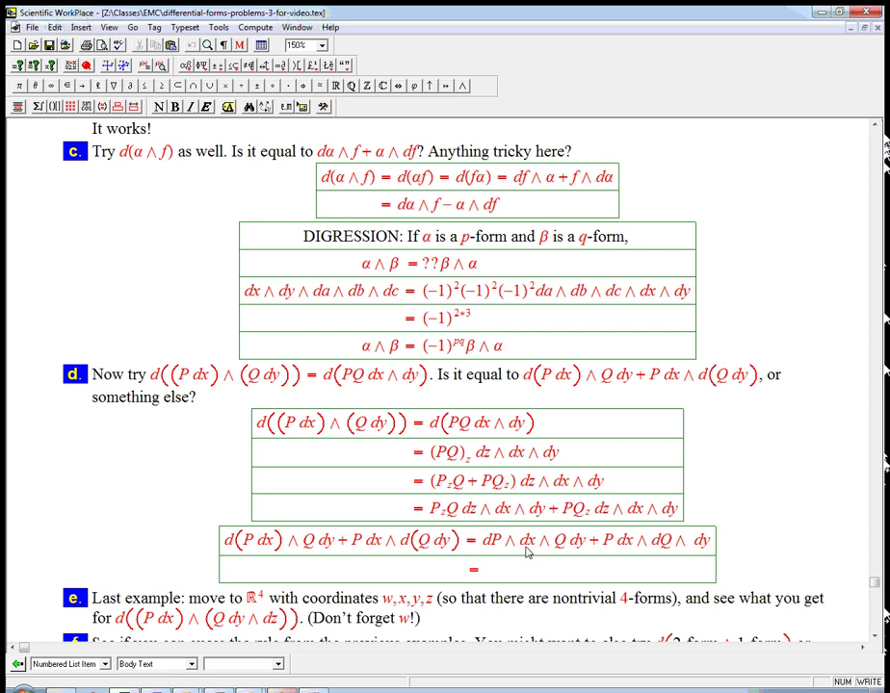
pyautogui.moveTo(485, 547); pyautogui.dragTo(500, 550)
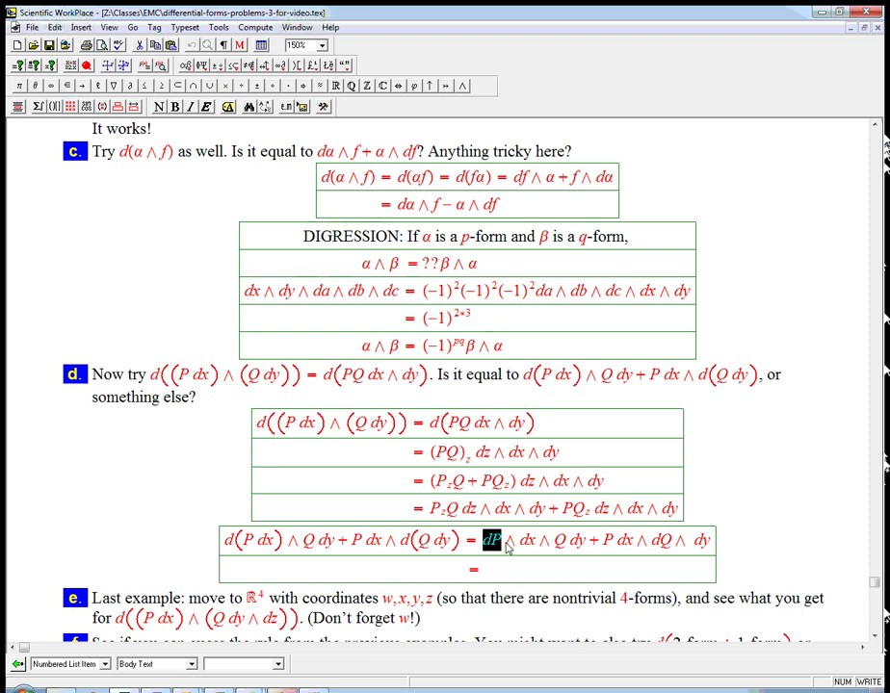
pyautogui.click(501, 548)
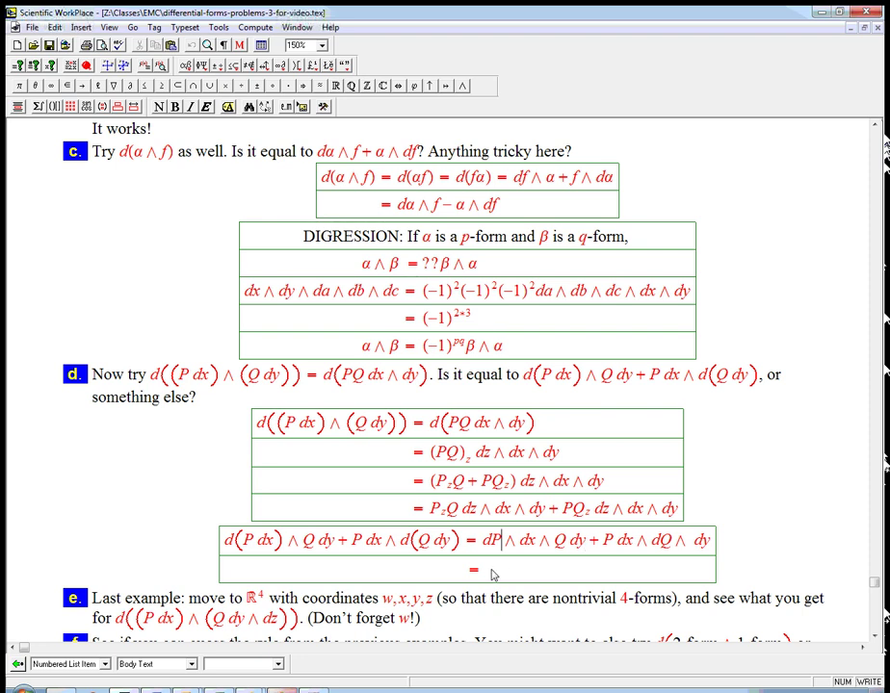
pyautogui.write('dz ')
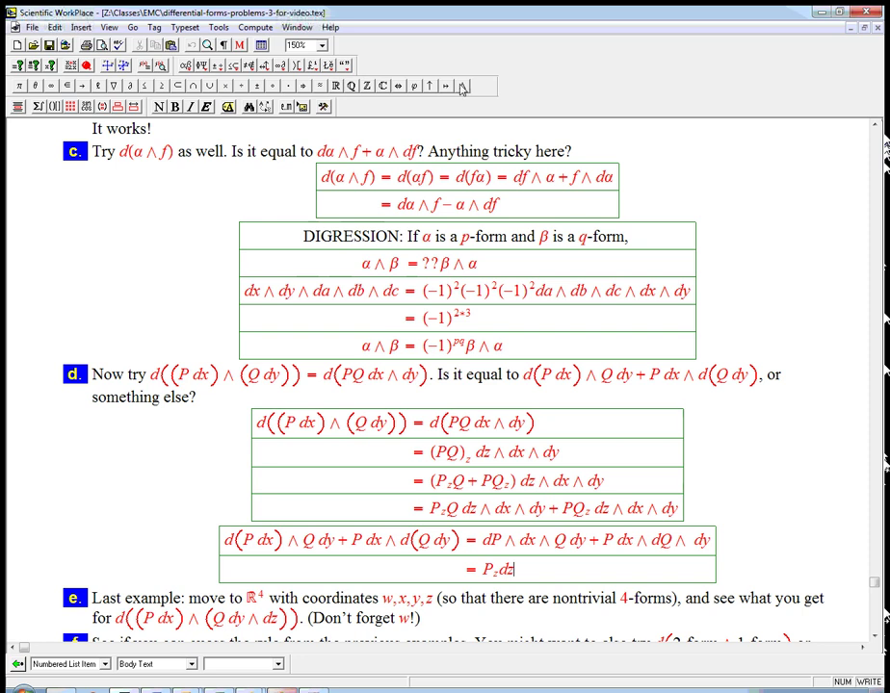
pyautogui.write('∧')
pyautogui.moveTo(497, 570); pyautogui.dragTo(520, 573)
pyautogui.press('Left')
pyautogui.click(529, 570)
pyautogui.moveTo(521, 546); pyautogui.dragTo(538, 574)
pyautogui.write('+')
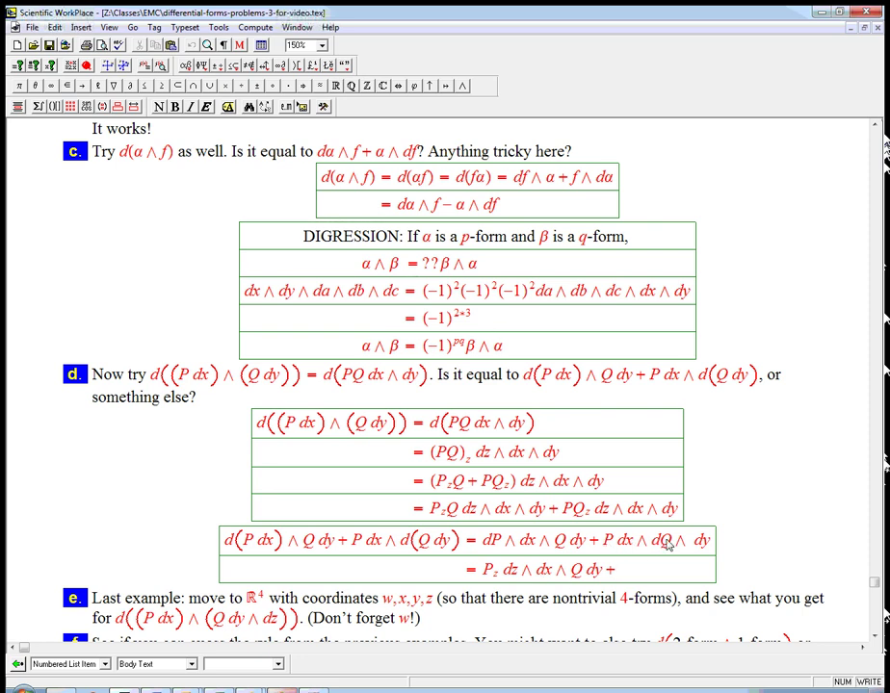
# Append the expanded second term P dx ∧ Q_z dz ∧ dy to the line.
pyautogui.moveTo(603, 540); pyautogui.dragTo(625, 575)
pyautogui.click(671, 572)
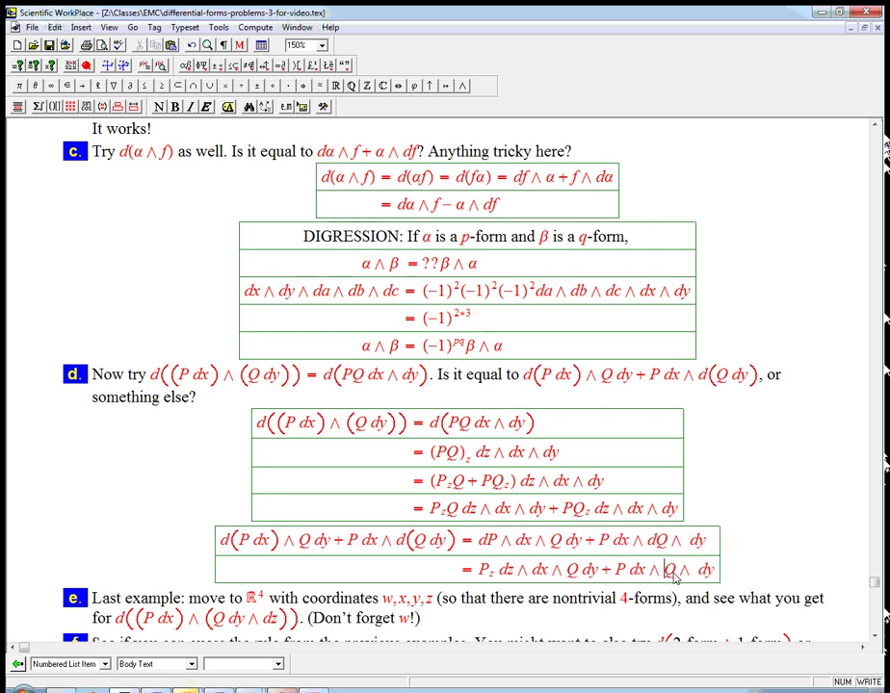
pyautogui.press('BackSpace')
pyautogui.press('Right')
pyautogui.hotkey('ctrl', 'l')
pyautogui.write('z')
pyautogui.press('Right')
pyautogui.write('d')
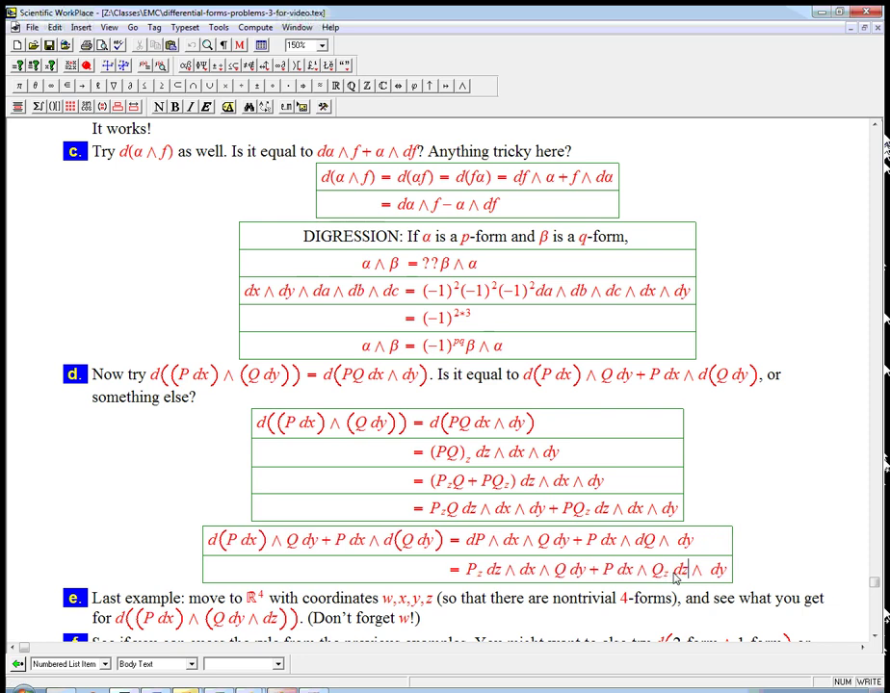
pyautogui.write('z')
# Start a third line in the lower display with = P_z Q.
pyautogui.press('Return')
pyautogui.write('=')
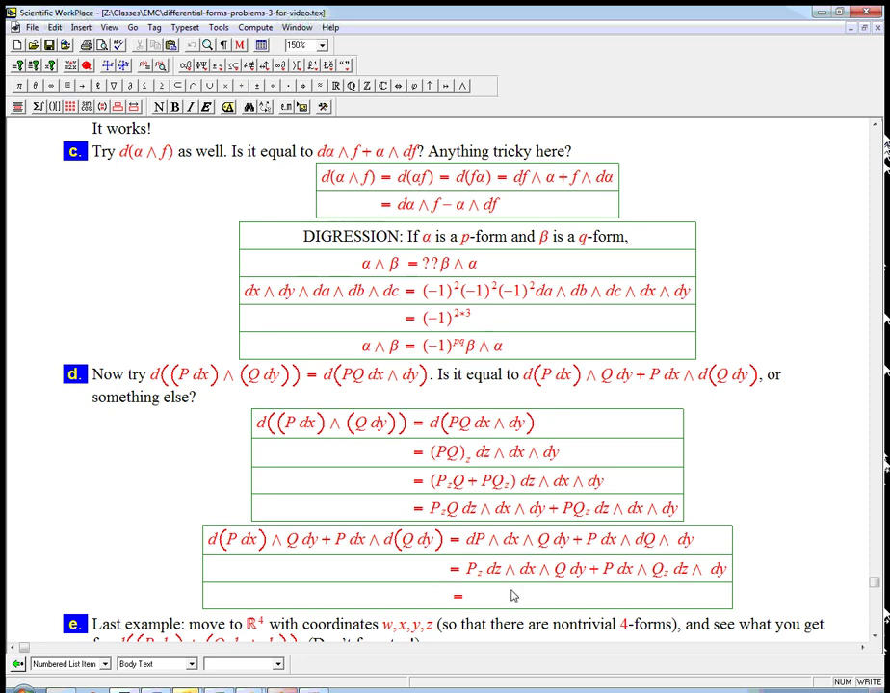
pyautogui.write('P')
pyautogui.hotkey('ctrl', 'l')
pyautogui.write('z')
pyautogui.press('space')
pyautogui.write('Q')
# Append dz ∧ dx ∧ dy after P_z Q, copying it from the line above and removing the extra Q.
pyautogui.moveTo(488, 569); pyautogui.dragTo(589, 571)
pyautogui.hotkey('ctrl', 'c')
pyautogui.click(507, 598)
pyautogui.hotkey('ctrl', 'v')
pyautogui.click(572, 596)
pyautogui.press('BackSpace')
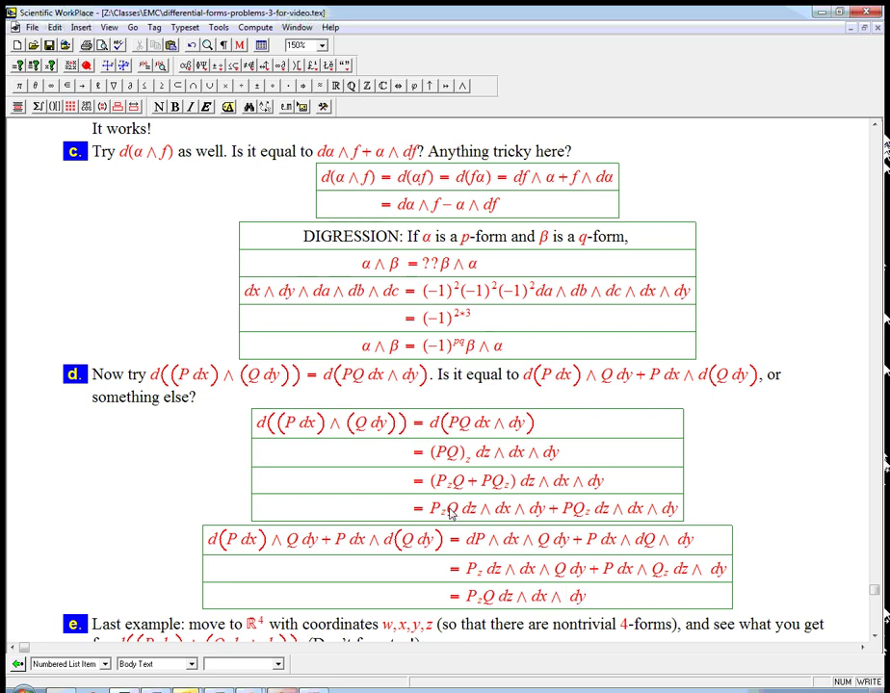
# Complete the lower display's last line with the second term − PQ_z dz ∧ dx ∧ dy.
pyautogui.click(597, 602)
pyautogui.write('+ PQ')
pyautogui.hotkey('ctrl', 'Down')
pyautogui.write('z')
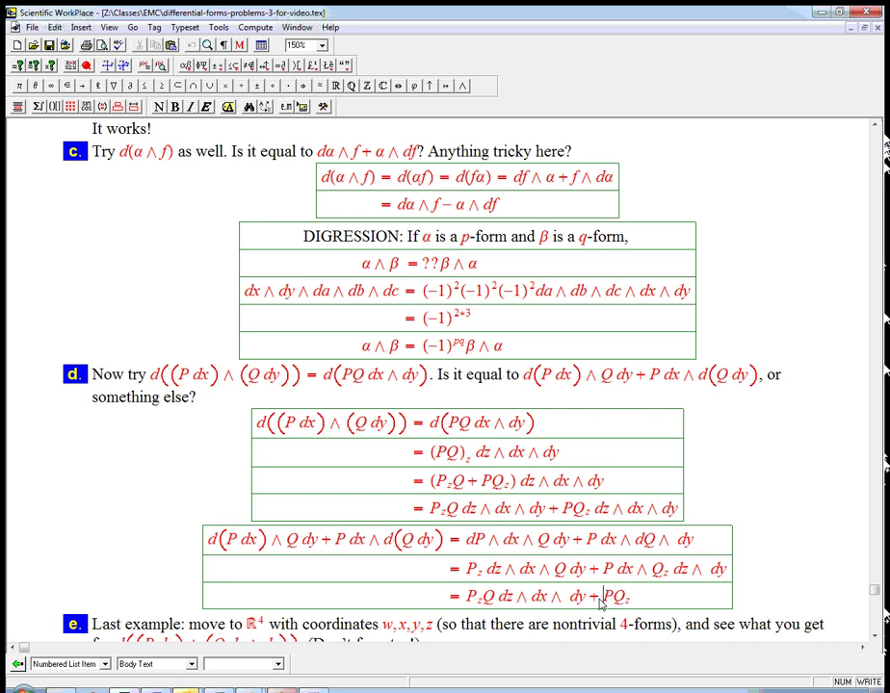
pyautogui.moveTo(601, 597); pyautogui.dragTo(584, 596)
pyautogui.write('-')
pyautogui.moveTo(595, 508); pyautogui.dragTo(679, 513)
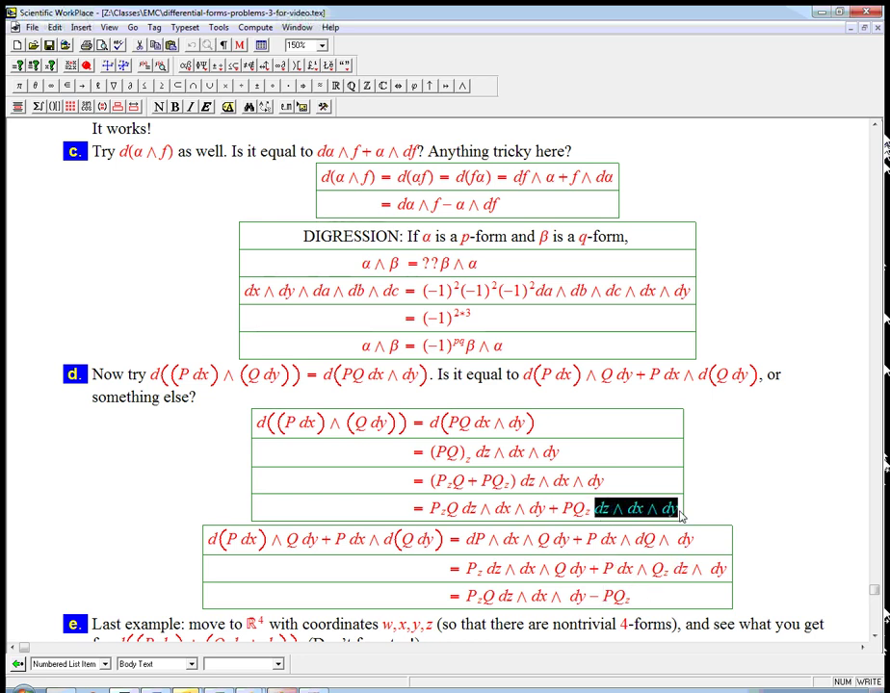
pyautogui.click(629, 598)
pyautogui.hotkey('ctrl', 'v')
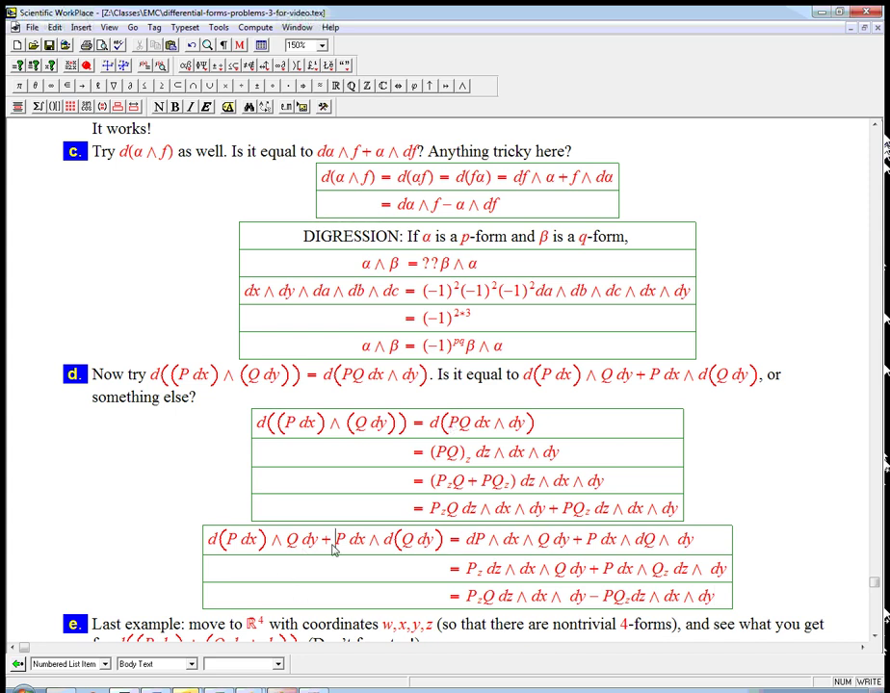
# Flip the second terms' signs in part d's lower display: minus on both sides of line one and in line two, plus in line three.
pyautogui.press('BackSpace')
pyautogui.write('-')
pyautogui.press('BackSpace')
pyautogui.write('+')
# Insert a new display below part f and enter d(α ∧ β) as its left-hand side.
pyautogui.click(874, 638)
pyautogui.click(874, 638)
pyautogui.click(874, 638)
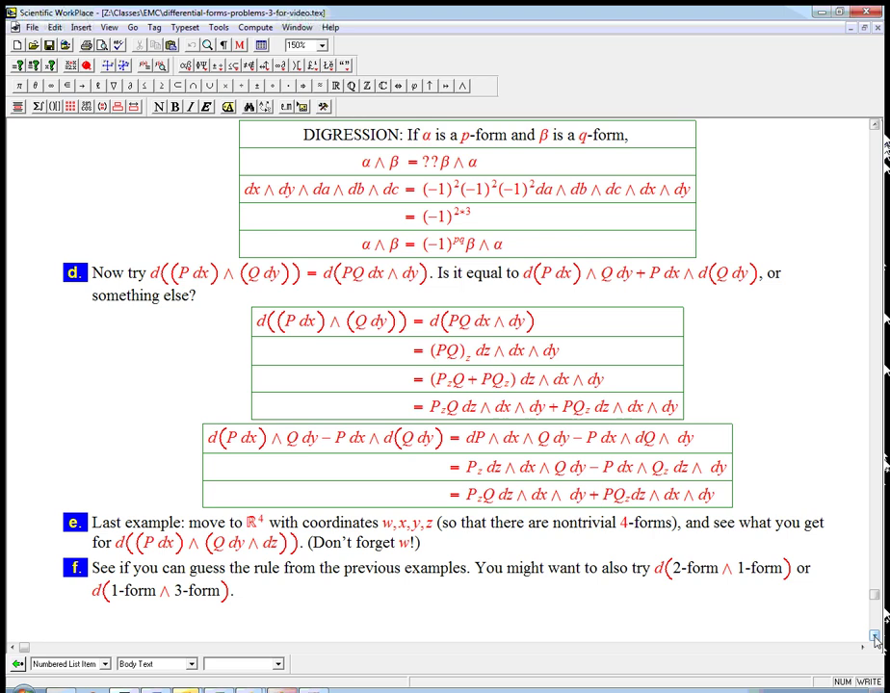
pyautogui.scroll(-3, 874, 638)
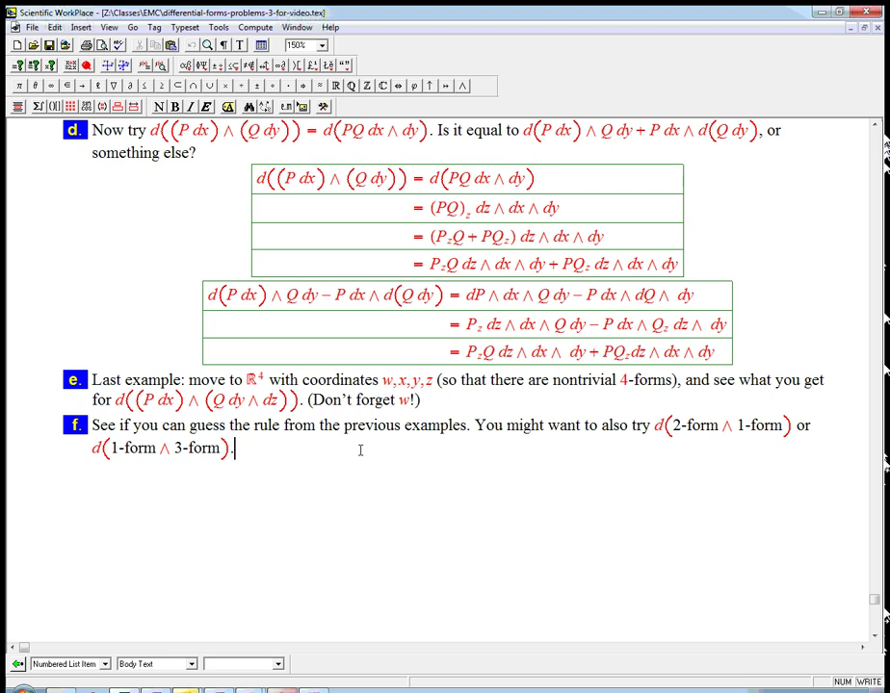
pyautogui.hotkey('ctrl', 'shift', 'd')
pyautogui.write('d')
pyautogui.hotkey('ctrl', '9')
pyautogui.hotkey('ctrl', 'g')
pyautogui.write('a')
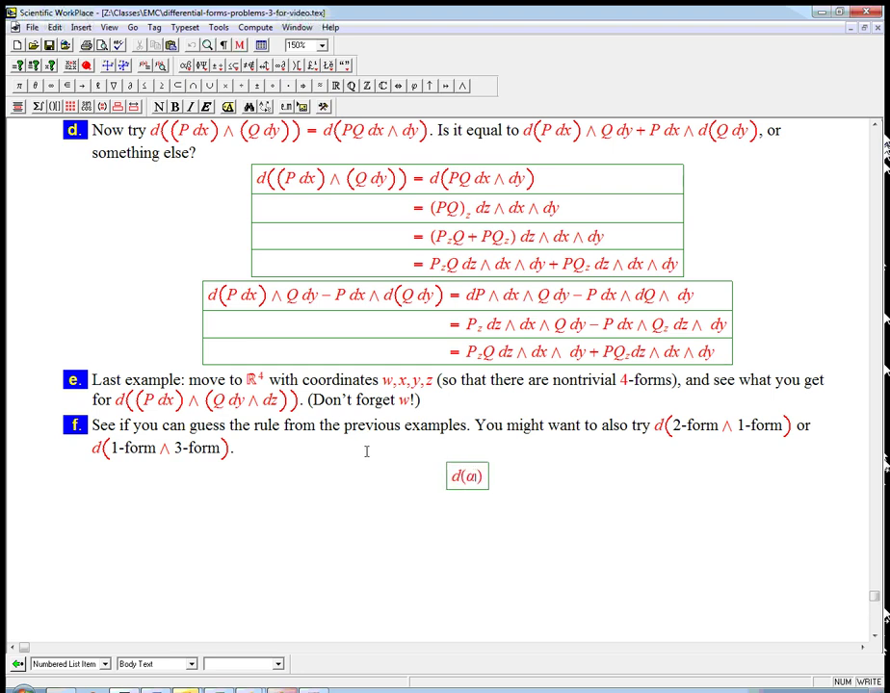
pyautogui.click(462, 87)
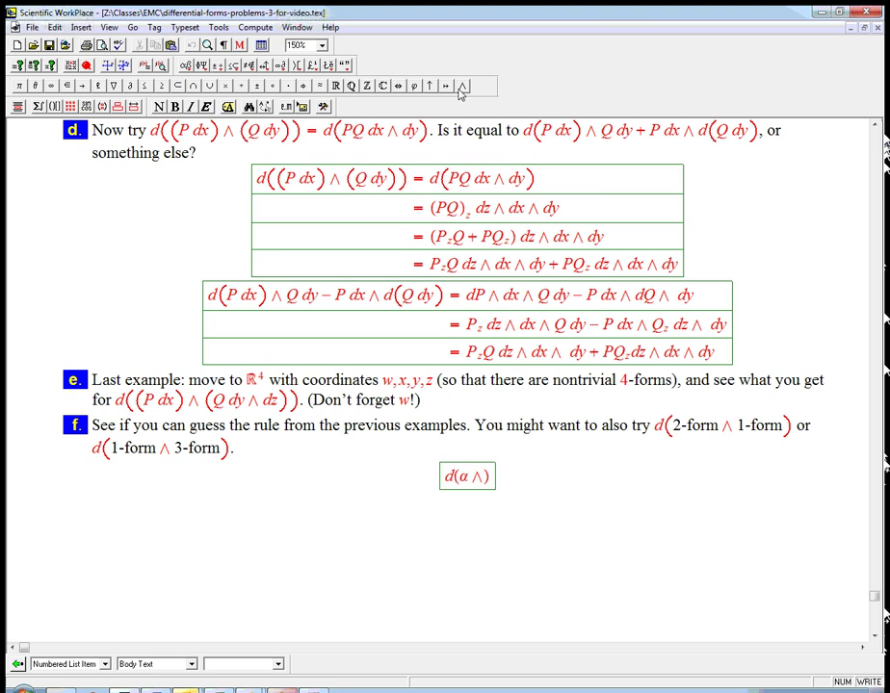
pyautogui.hotkey('ctrl', 'g')
pyautogui.write('b')
pyautogui.press('Up')
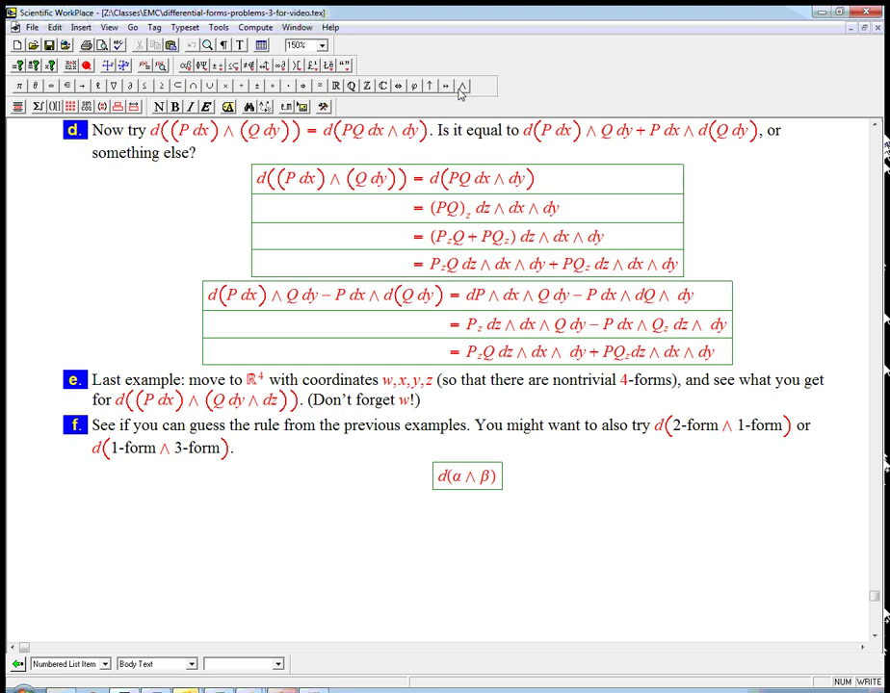
# Append the condition "If α is a p-form," to part f's text, with α and p set as math.
pyautogui.write('If')
pyautogui.hotkey('ctrl', 'm')
pyautogui.write('α')
pyautogui.hotkey('ctrl', 't')
pyautogui.write('is a')
pyautogui.hotkey('ctrl', 'm')
pyautogui.write('p')
pyautogui.hotkey('ctrl', 't')
pyautogui.write('-form,')
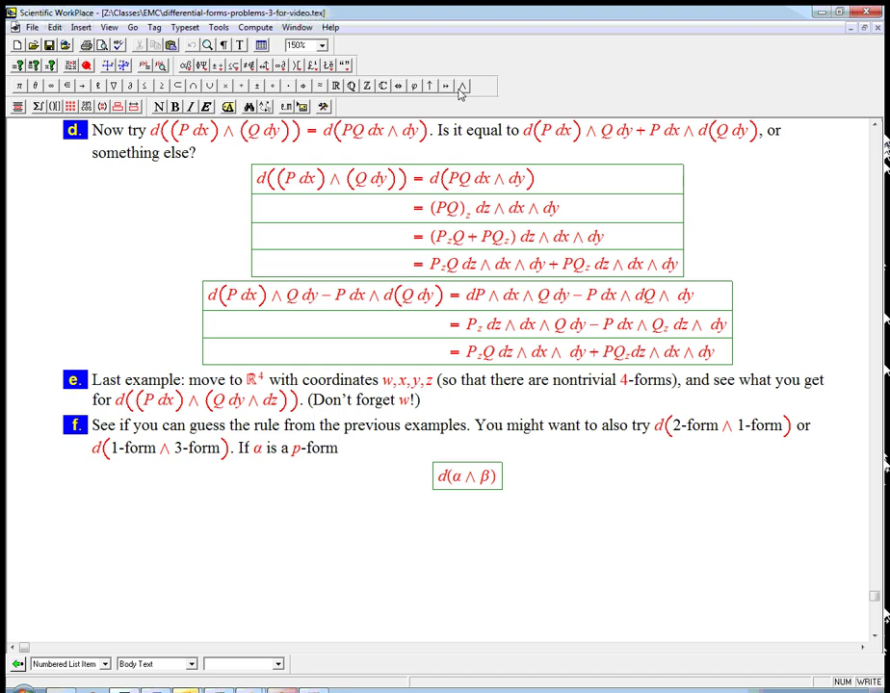
# Complete part f's displayed product rule with = dα ∧ β + (−1)^p α ∧ dβ.
pyautogui.click(500, 486)
pyautogui.write('= dα')
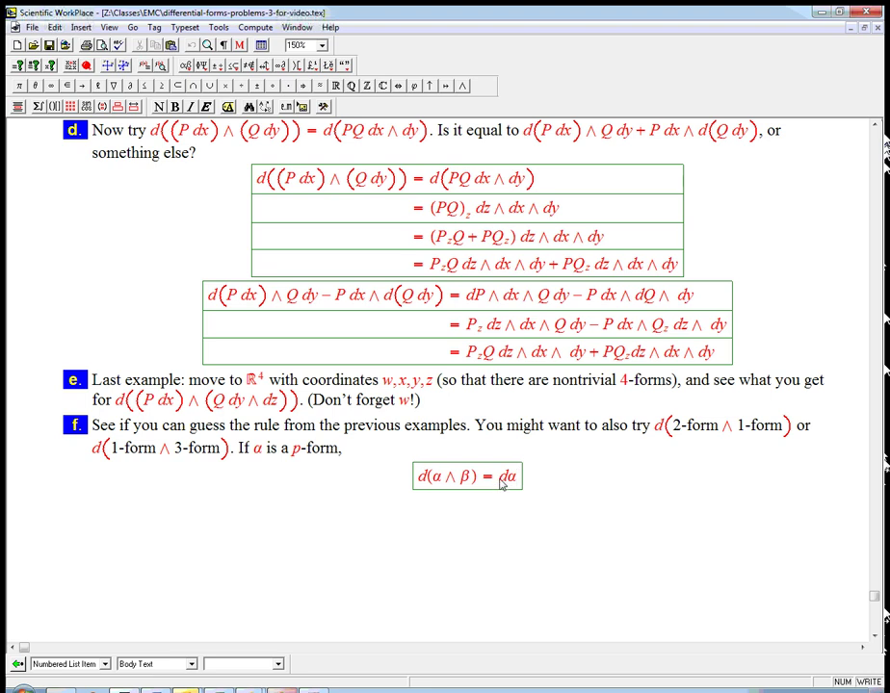
pyautogui.click(463, 86)
pyautogui.write('β + (-1')
pyautogui.press('Right')
pyautogui.hotkey('ctrl', 'h')
pyautogui.write('p')
pyautogui.press('Right')
pyautogui.write('α ')
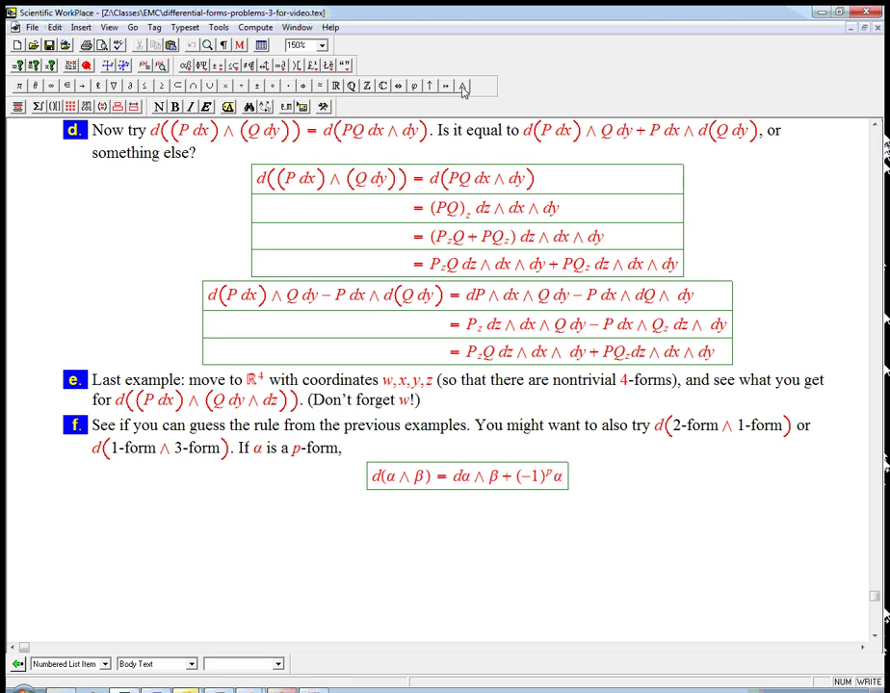
pyautogui.write('∧ dβ')
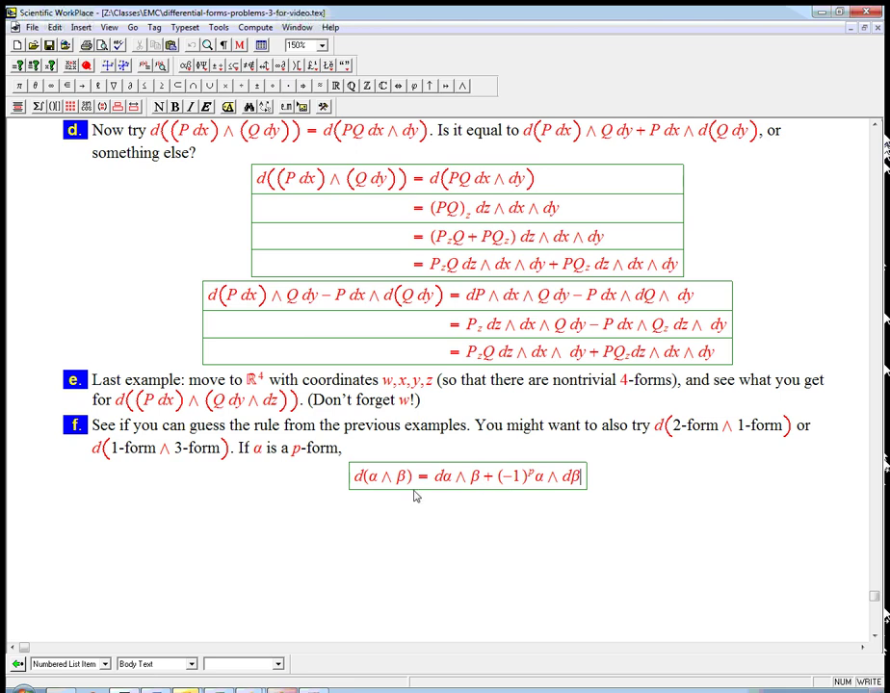
# Compare the pq exponent in the digression's commutation rule with the sign and terms of part f's product rule.
pyautogui.scroll(3, 518, 306)
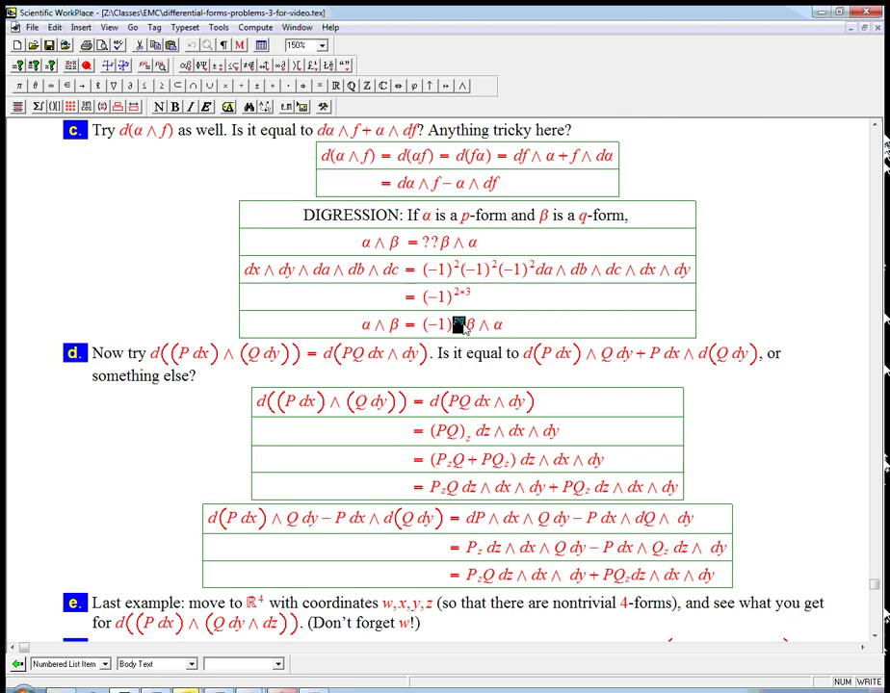
pyautogui.click(505, 333)
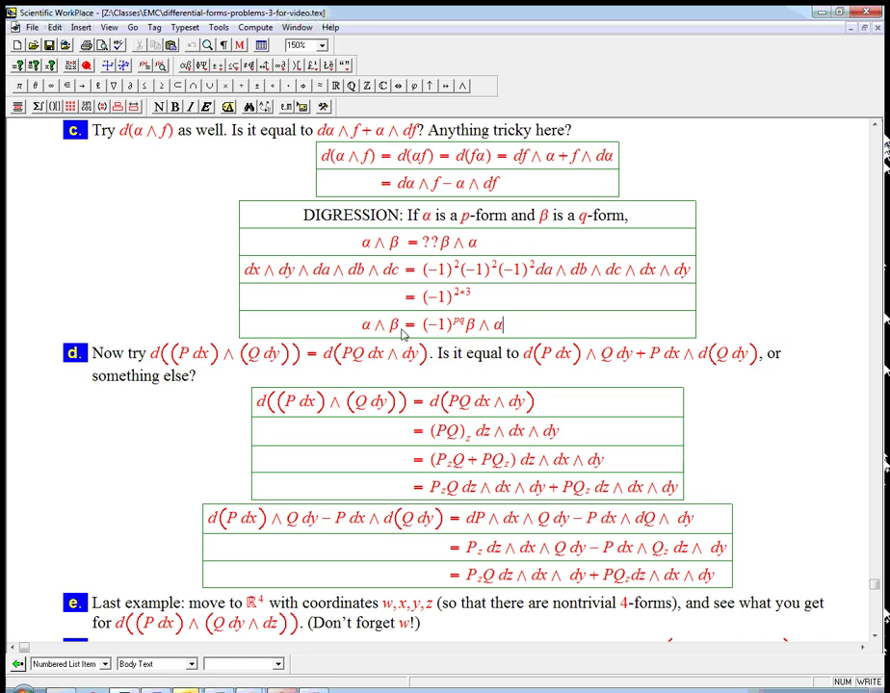
pyautogui.scroll(-5, 588, 370)
pyautogui.scroll(-3, 597, 371)
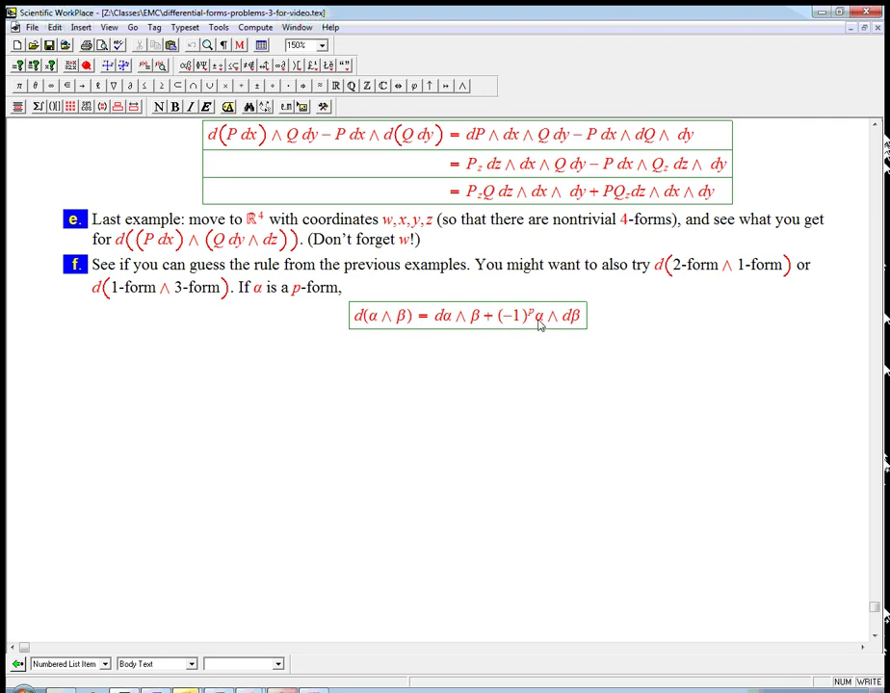
pyautogui.moveTo(539, 325); pyautogui.dragTo(545, 327)
pyautogui.click(356, 322)
pyautogui.moveTo(438, 323); pyautogui.dragTo(479, 327)
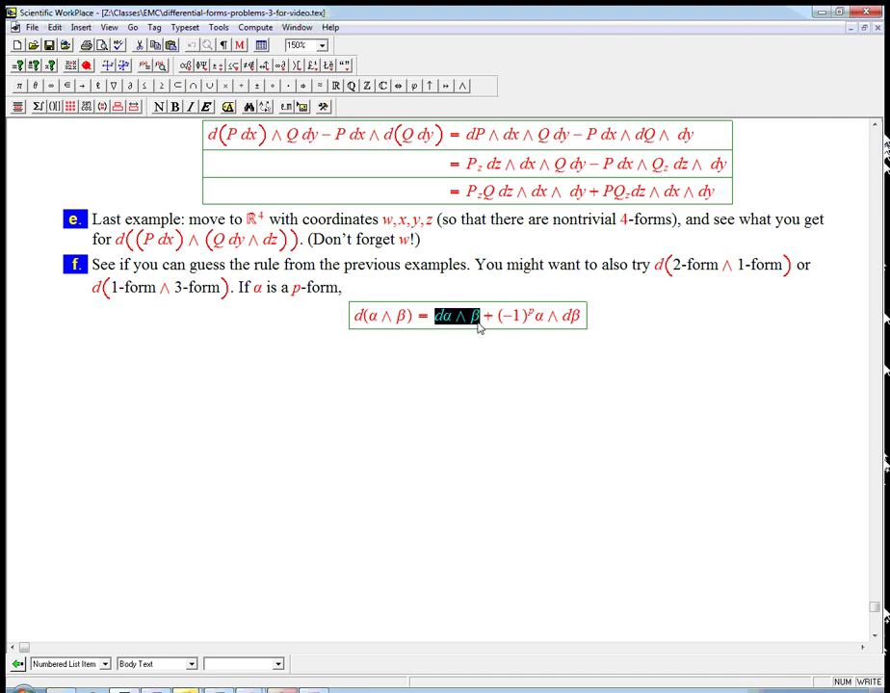
pyautogui.click(568, 325)
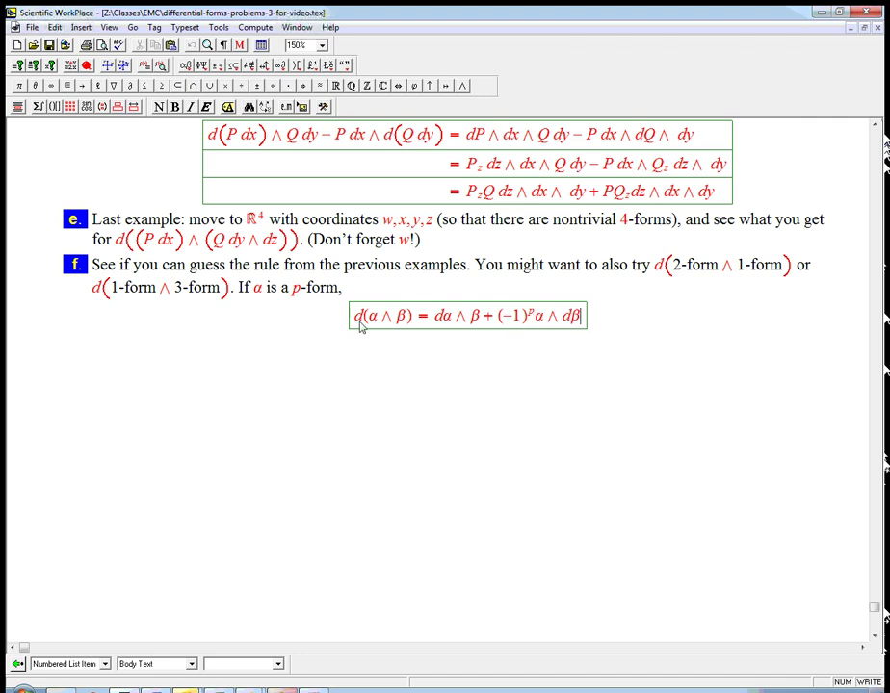
# Copy the whole product rule formula from part f's display, leaving the original in place.
pyautogui.moveTo(358, 324); pyautogui.dragTo(582, 319)
pyautogui.press('Delete')
pyautogui.hotkey('ctrl', 'z')
# Add a fourth row under Square zero in problem 4's property list: Product (Leibniz) rule: d(α ∧ β) = dα ∧ β + (−1)^p α ∧ dβ.
pyautogui.click(876, 171)
pyautogui.click(876, 171)
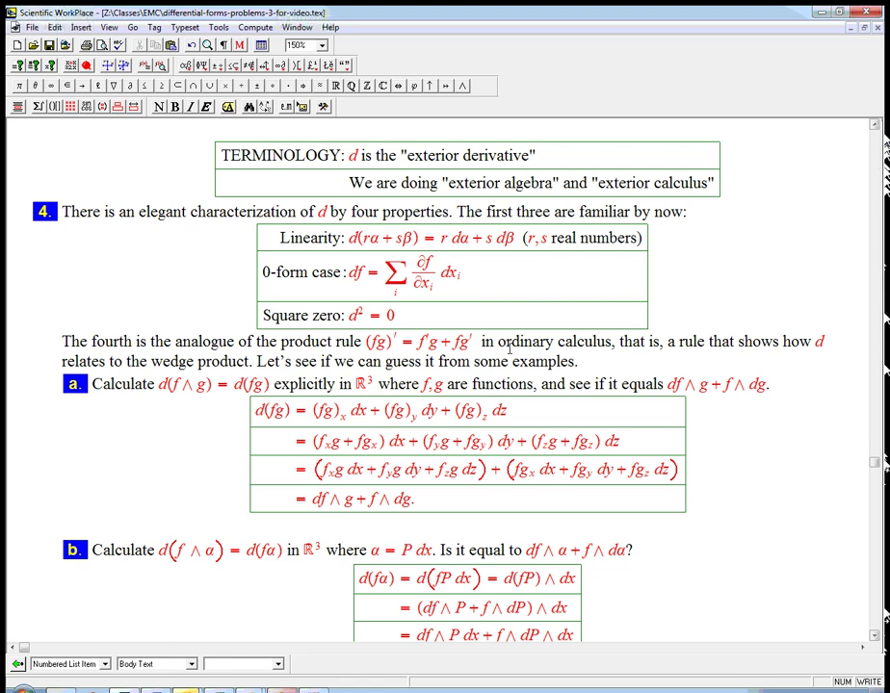
pyautogui.click(483, 320)
pyautogui.press('Return')
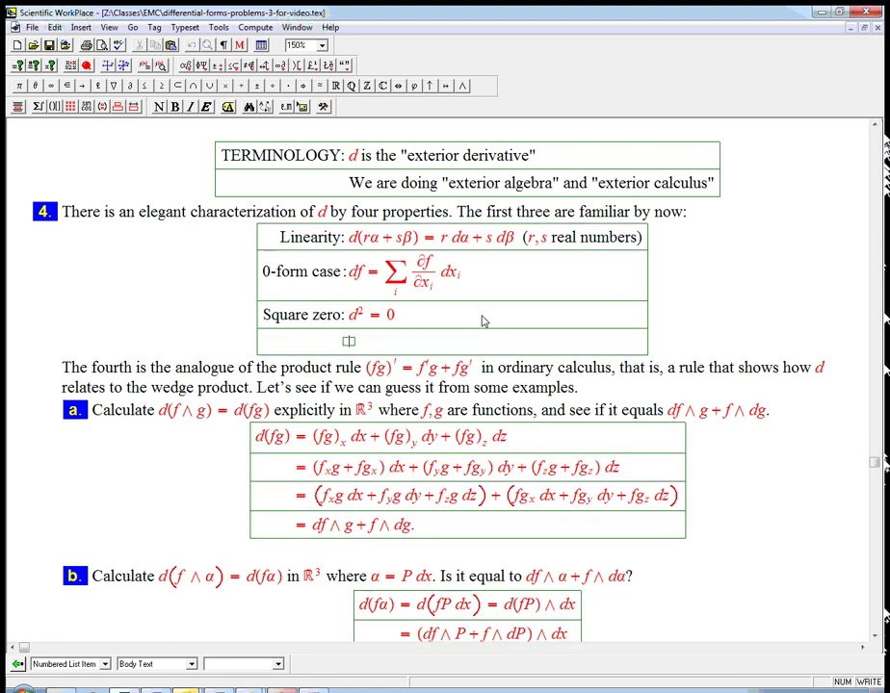
pyautogui.write('Product (Leibniz')
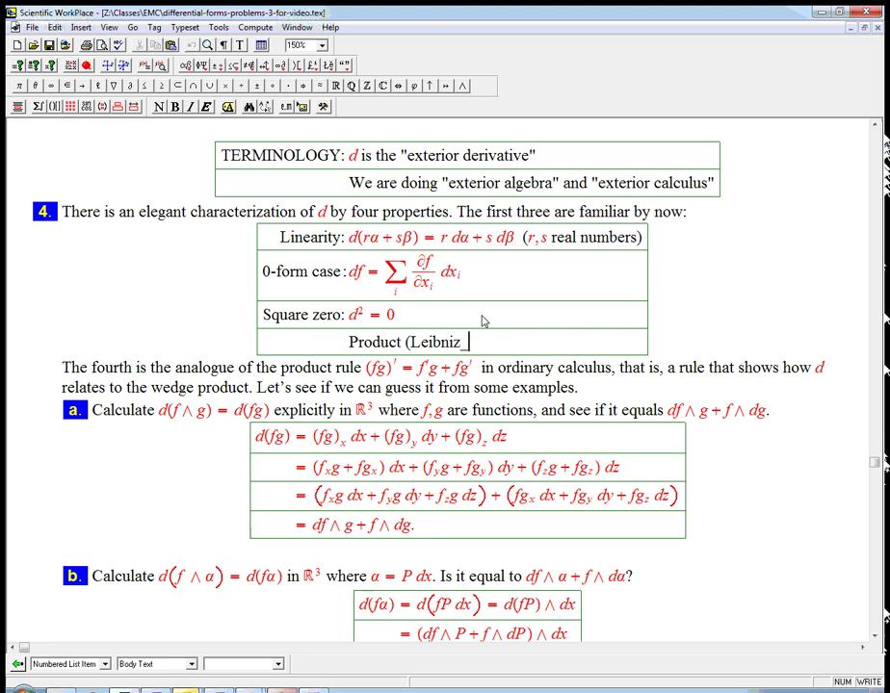
pyautogui.write(') rule :')
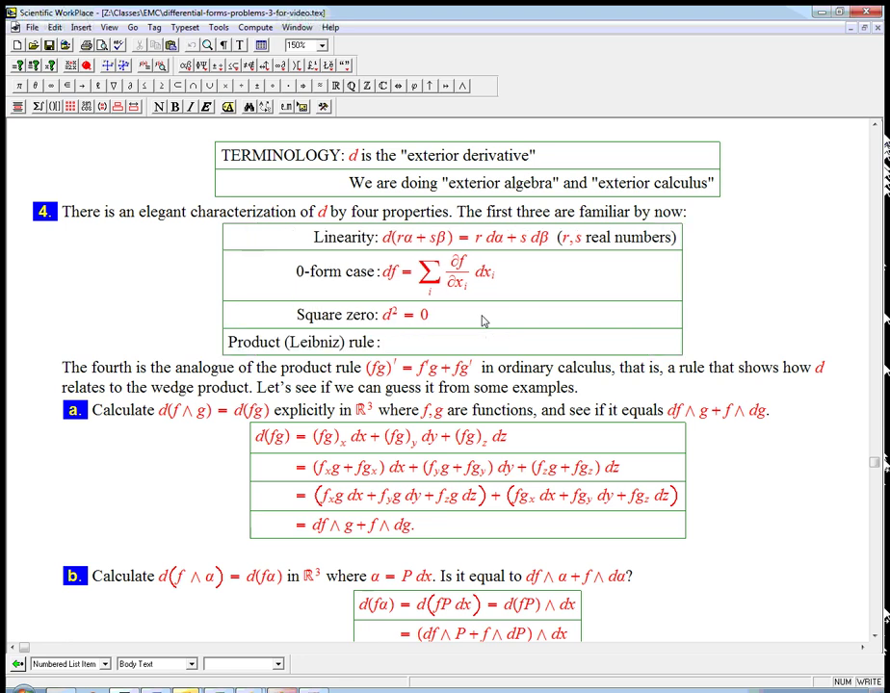
pyautogui.write('d(α ∧ β) = dα ∧ β + (−1)^p α ∧ dβ')
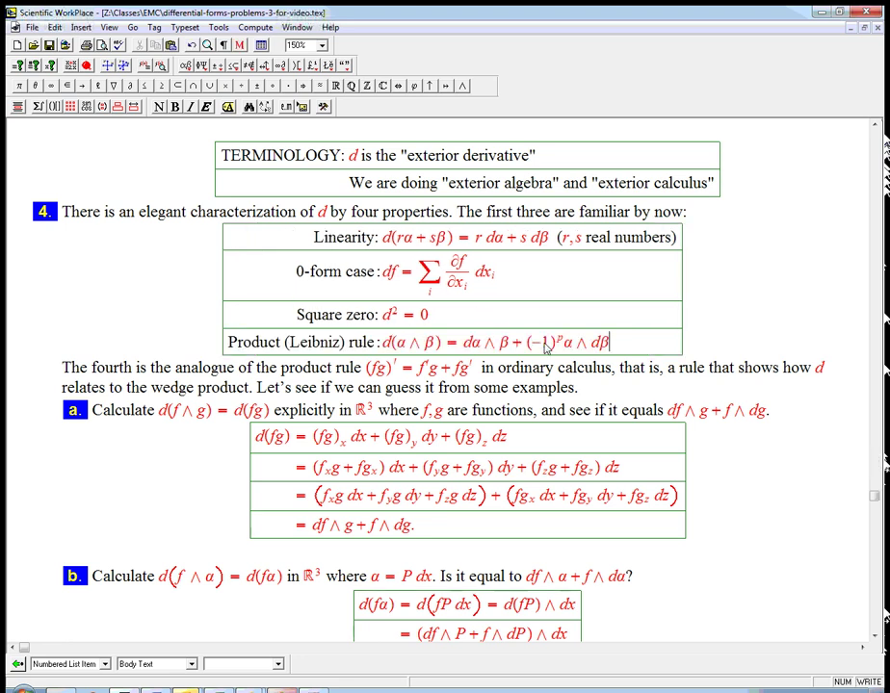